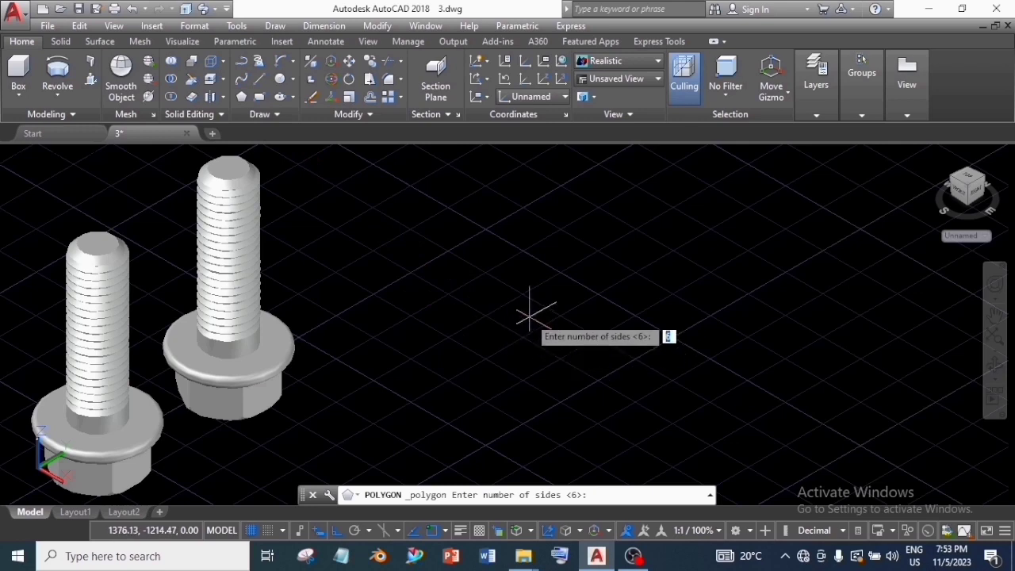
# - Draw a six-sided polygon circumscribed about a circle of radius 9 in the empty area beside the bolts
pyautogui.press('Return')
pyautogui.click(520, 324)
pyautogui.press('Return')
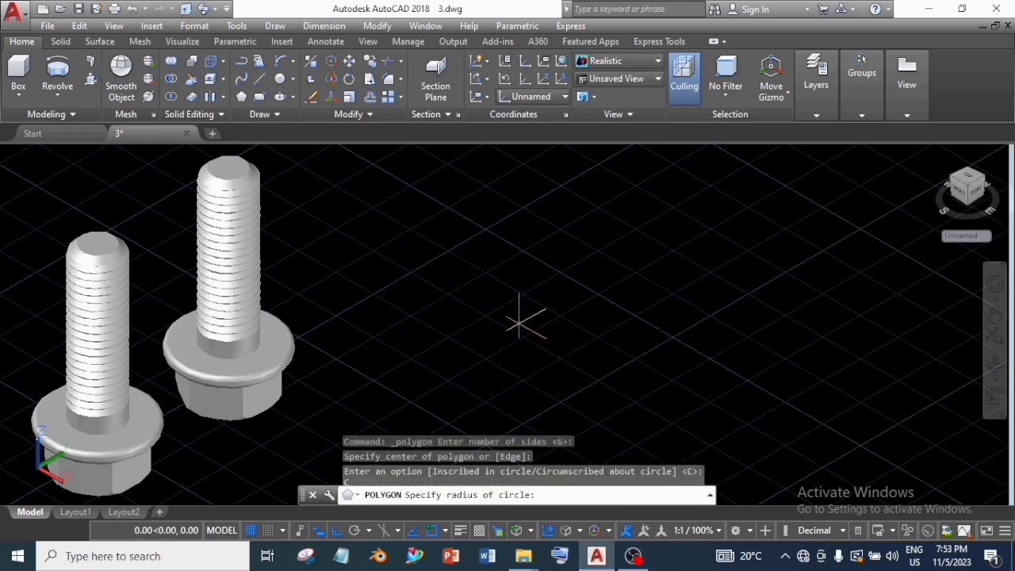
pyautogui.write('9')
pyautogui.press('Return')
# - Rotate the hexagon 30 degrees about its centre
pyautogui.click(559, 343)
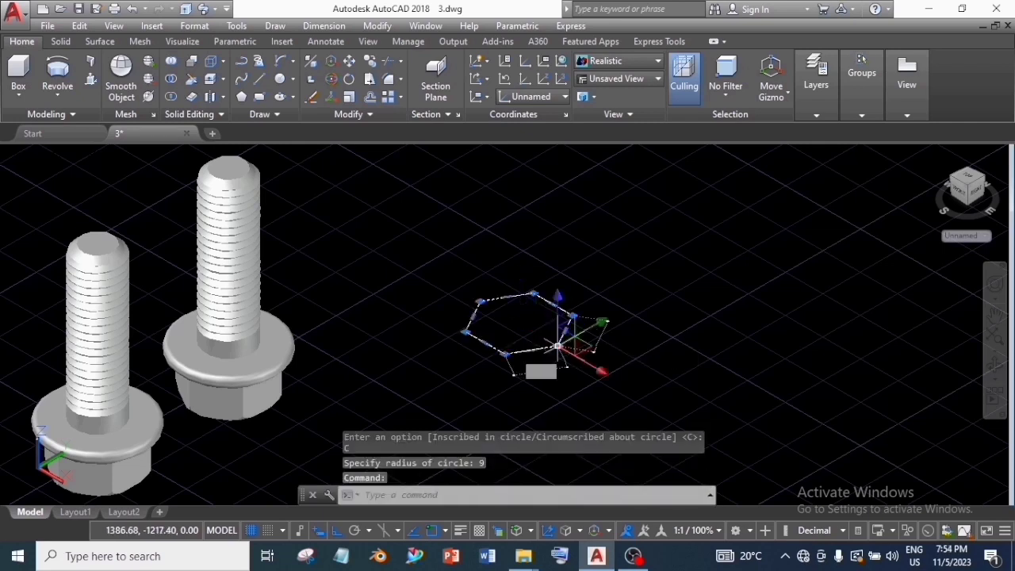
pyautogui.click(349, 79)
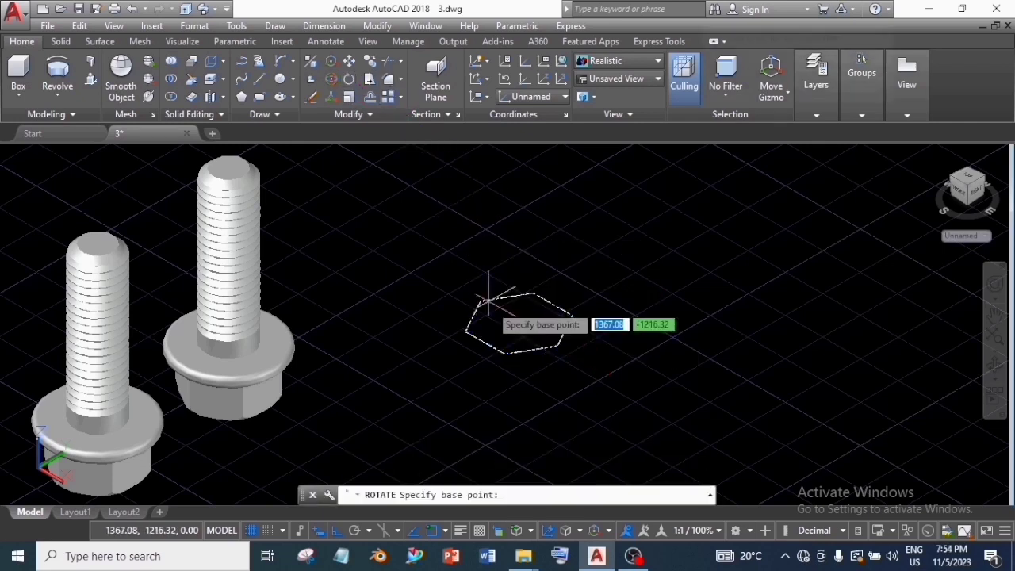
pyautogui.click(519, 323)
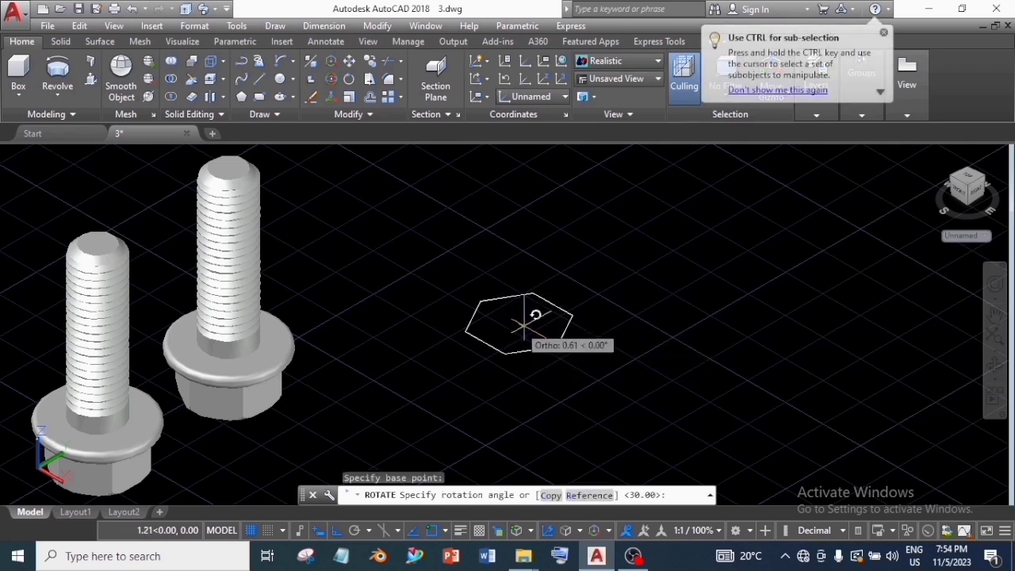
pyautogui.write('30')
pyautogui.press('Return')
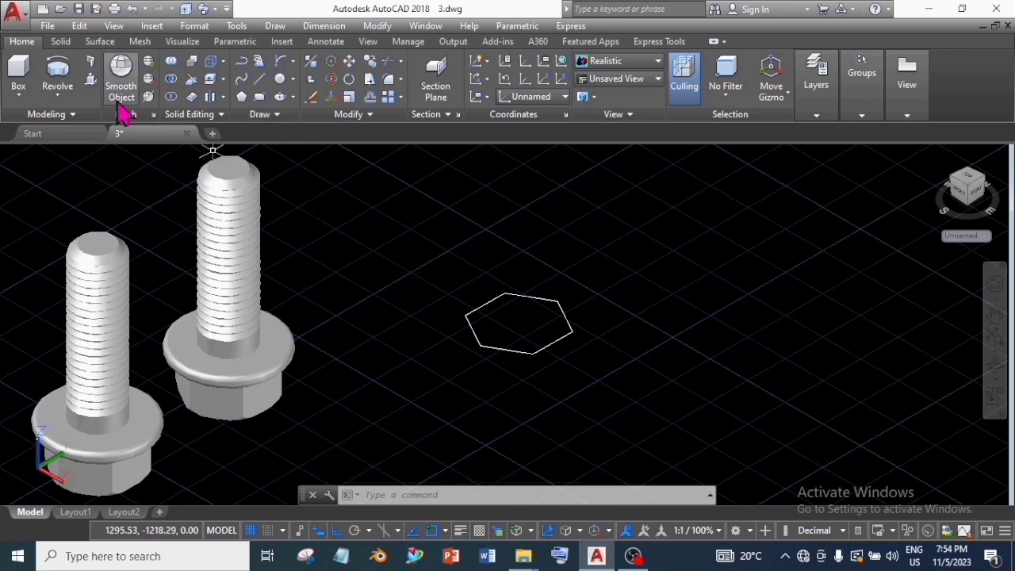
# - Presspull the area inside the hexagon downward to form a solid hexagonal prism
pyautogui.click(91, 81)
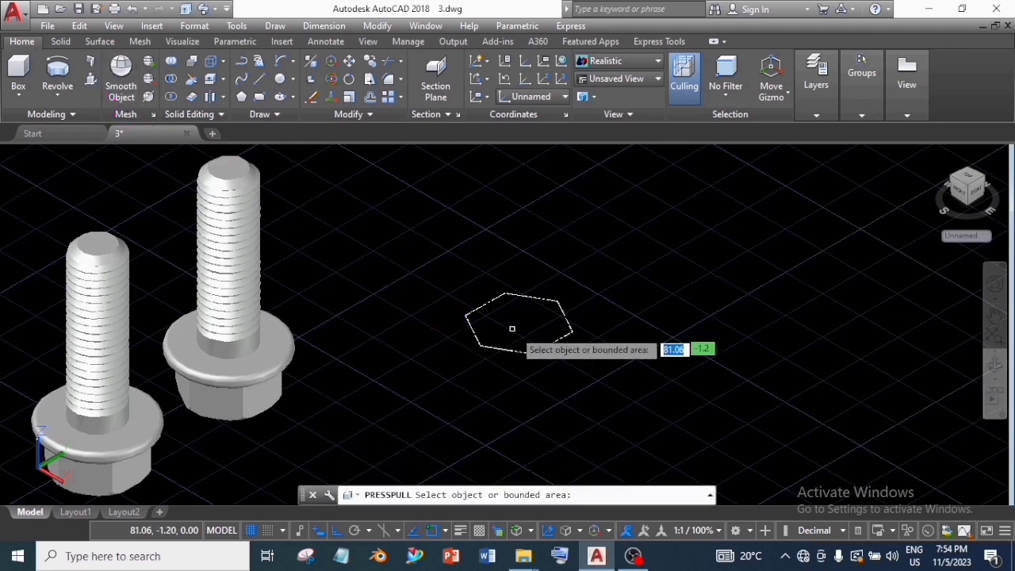
pyautogui.click(514, 333)
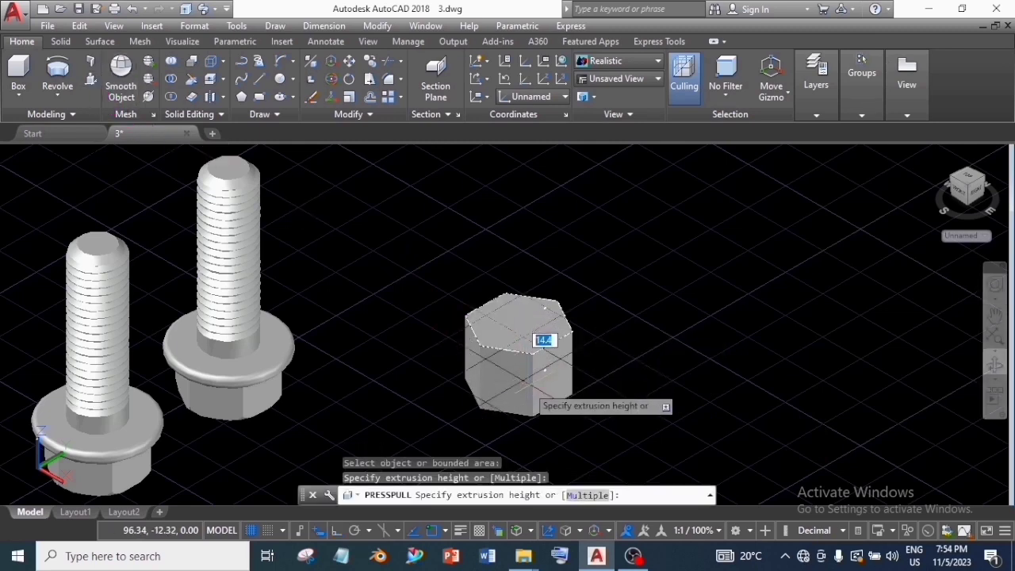
pyautogui.press('Return')
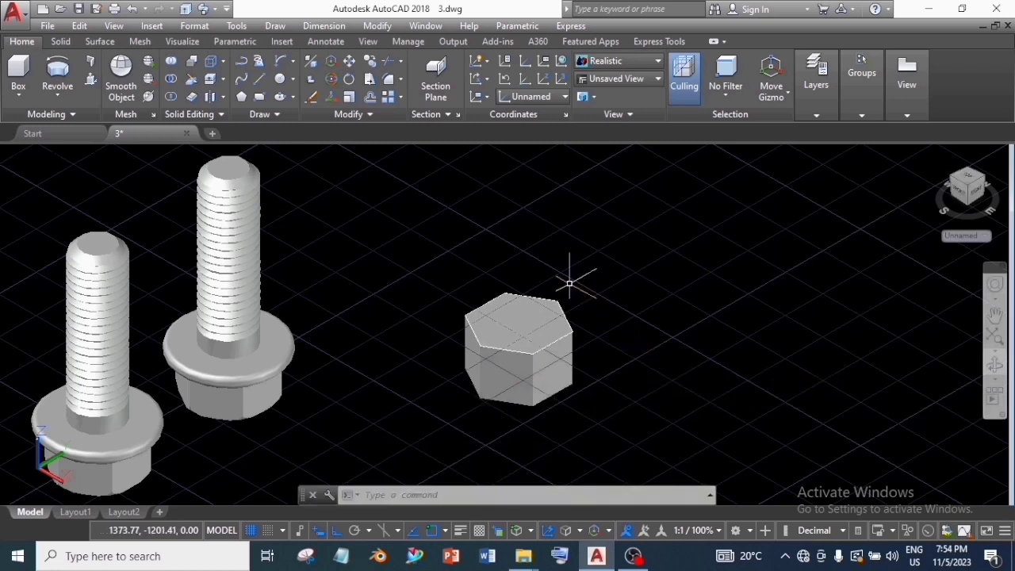
# - Draw a circle of radius 2 in the free space beside the hexagonal prism
pyautogui.click(280, 80)
pyautogui.click(643, 290)
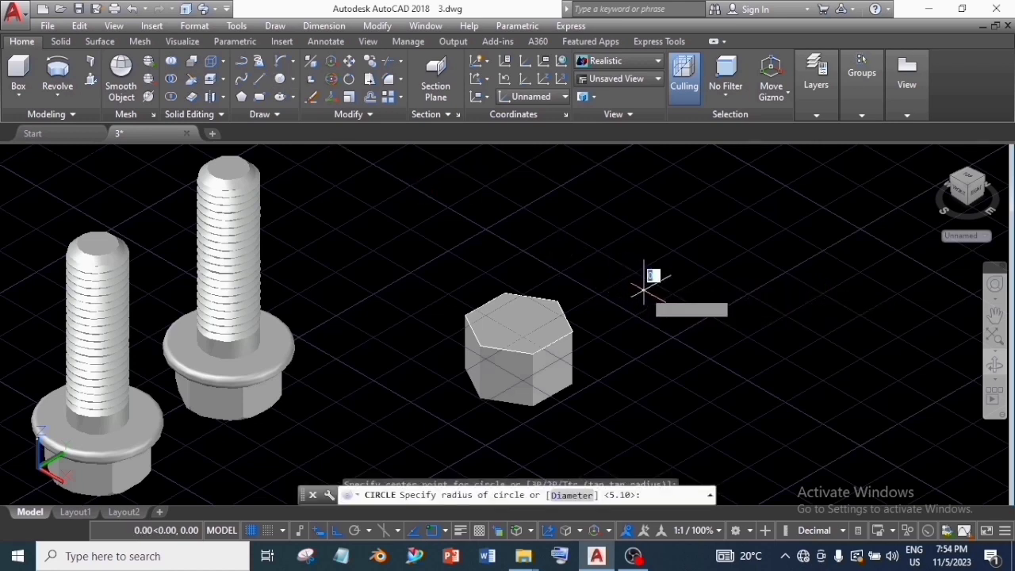
pyautogui.write('2')
pyautogui.press('Return')
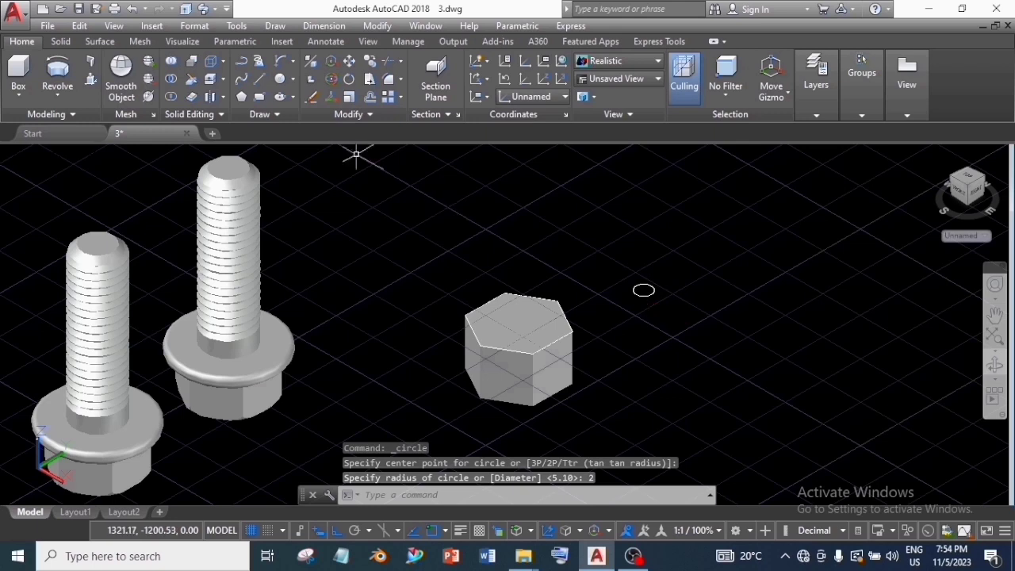
# - Draw a line about 13 units long in the Y direction, tangent to the small circle from its quadrant
pyautogui.click(262, 80)
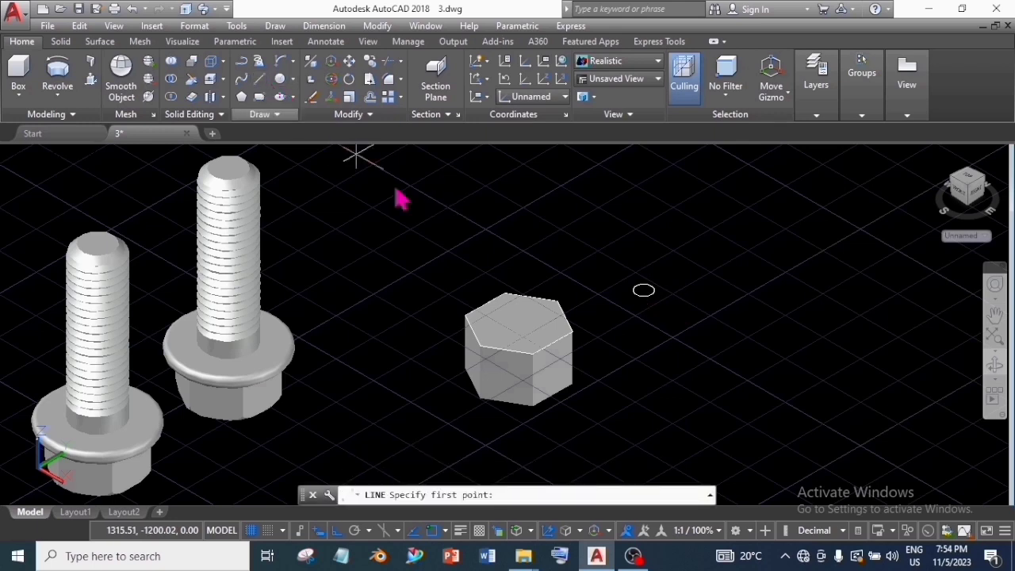
pyautogui.click(642, 290)
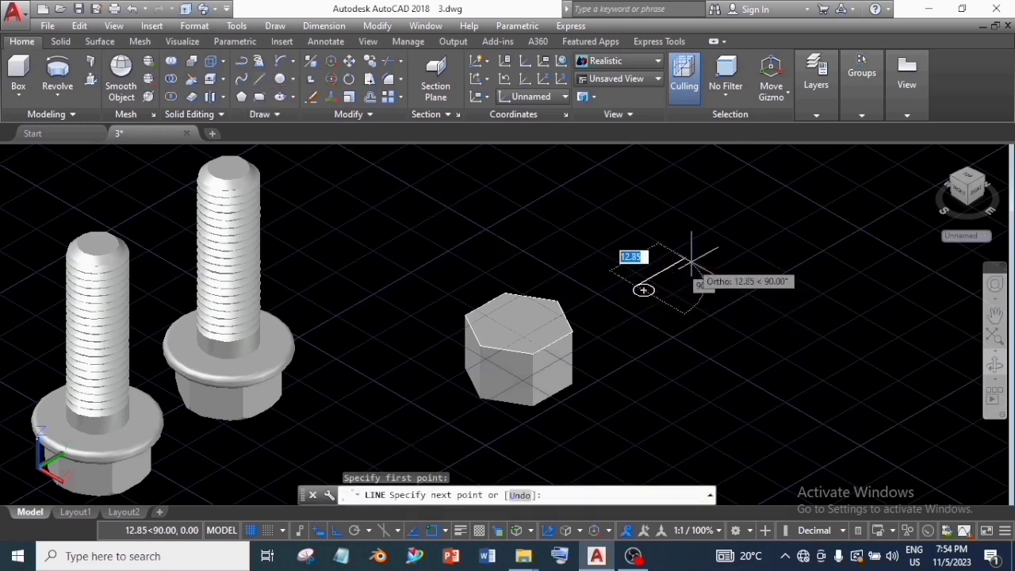
pyautogui.click(680, 266)
pyautogui.rightClick(680, 265)
pyautogui.click(713, 274)
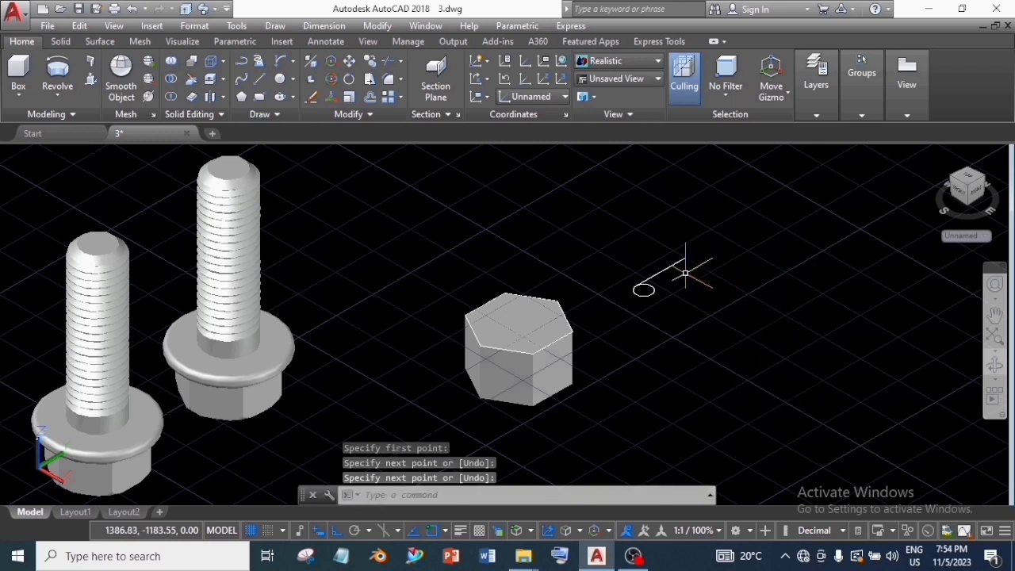
# - Draw a second tangent line about 20 units long from the circle's adjacent quadrant in the negative X direction, crossing the first line
pyautogui.click(259, 78)
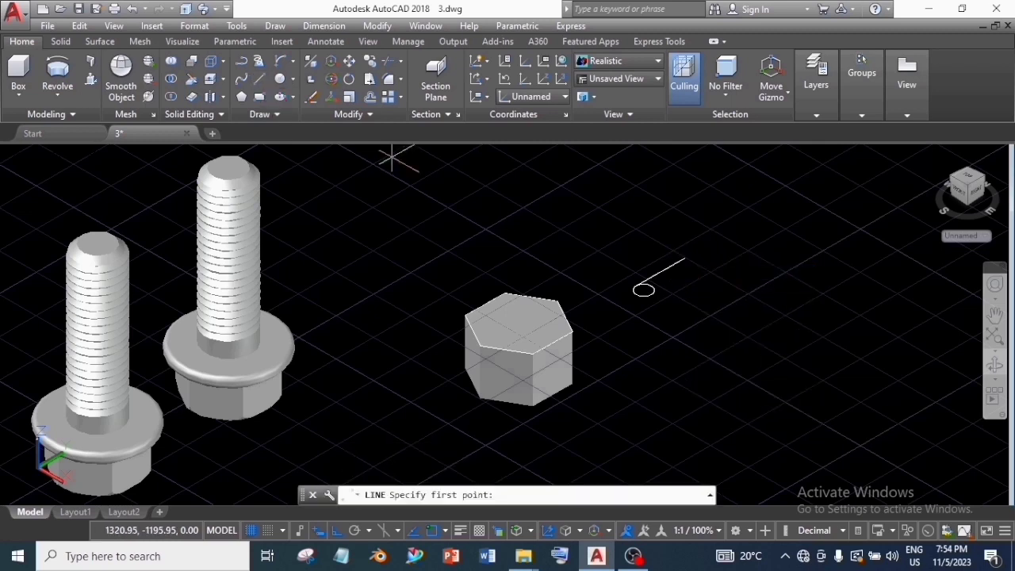
pyautogui.click(642, 289)
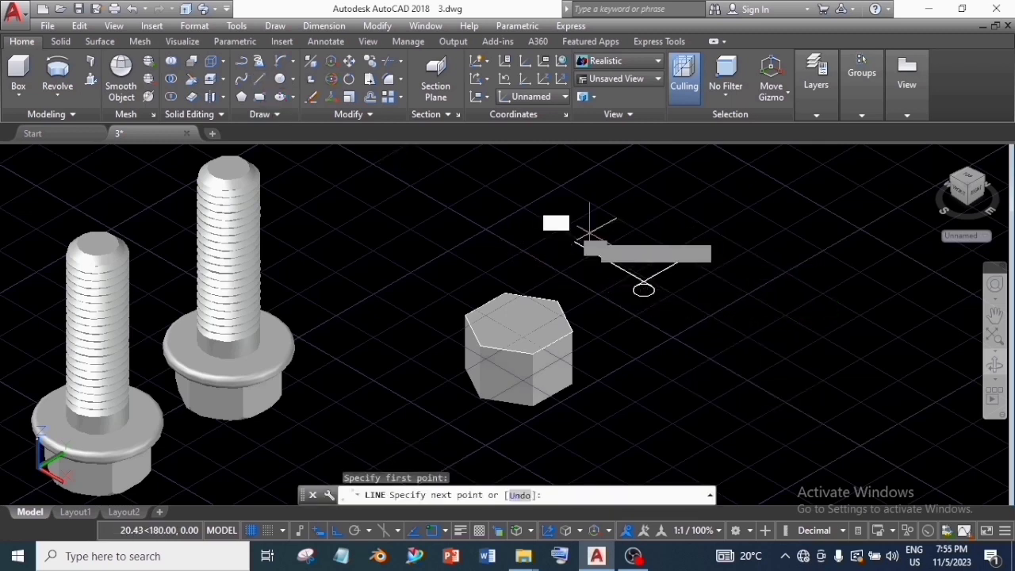
pyautogui.rightClick(591, 238)
pyautogui.click(615, 243)
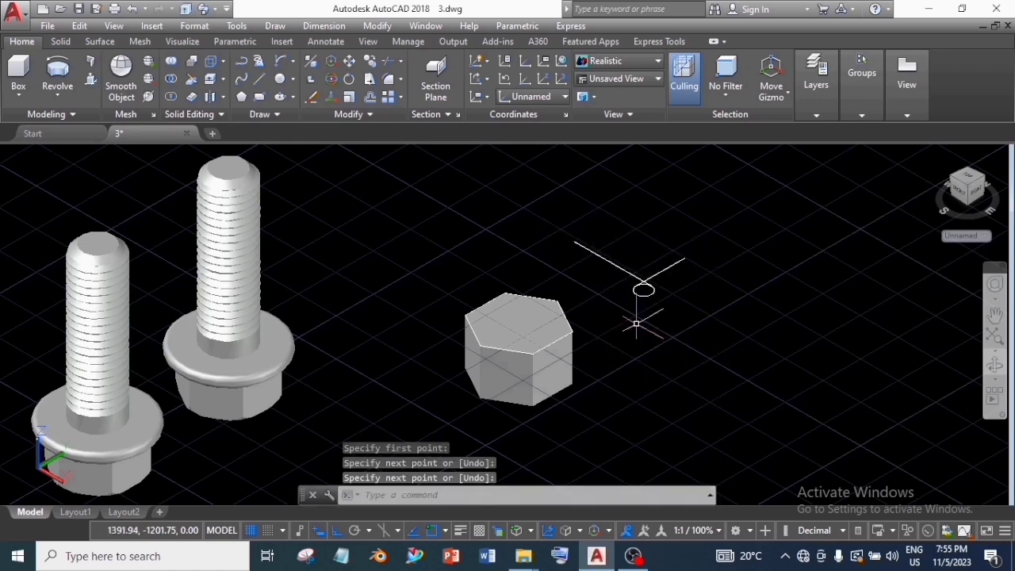
# - Trim the outer line ends and the rest of the circle, leaving only the small corner bounded by two lines and an arc
pyautogui.scroll(4, 636, 323)
pyautogui.moveTo(634, 320); pyautogui.dragTo(539, 365, button='middle')
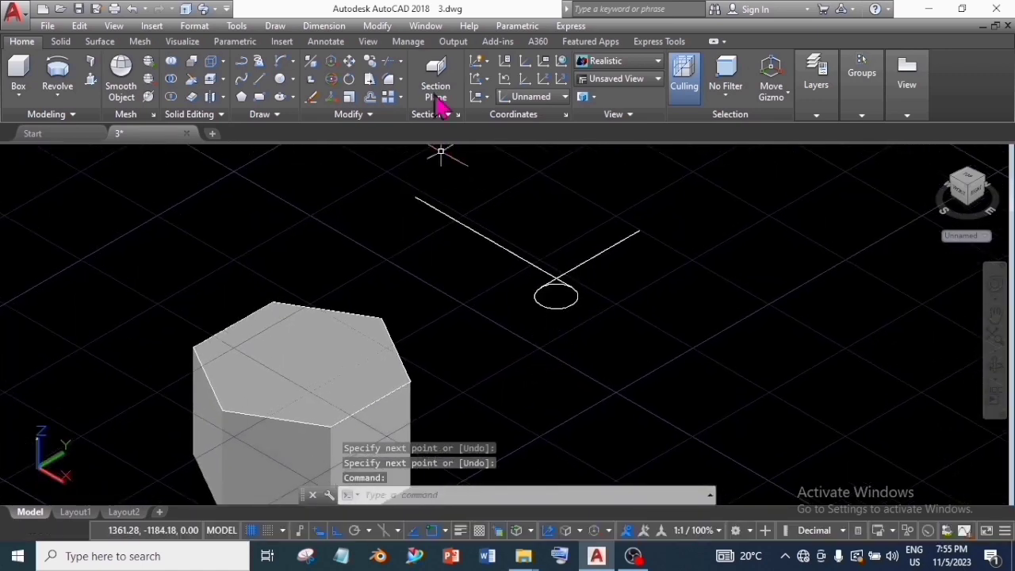
pyautogui.click(394, 70)
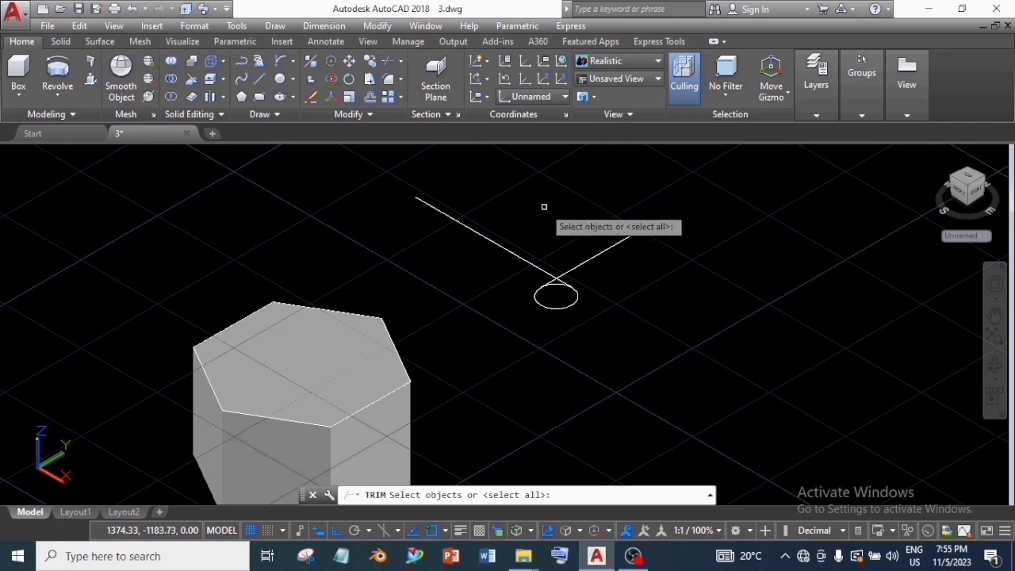
pyautogui.press('Return')
pyautogui.click(572, 267)
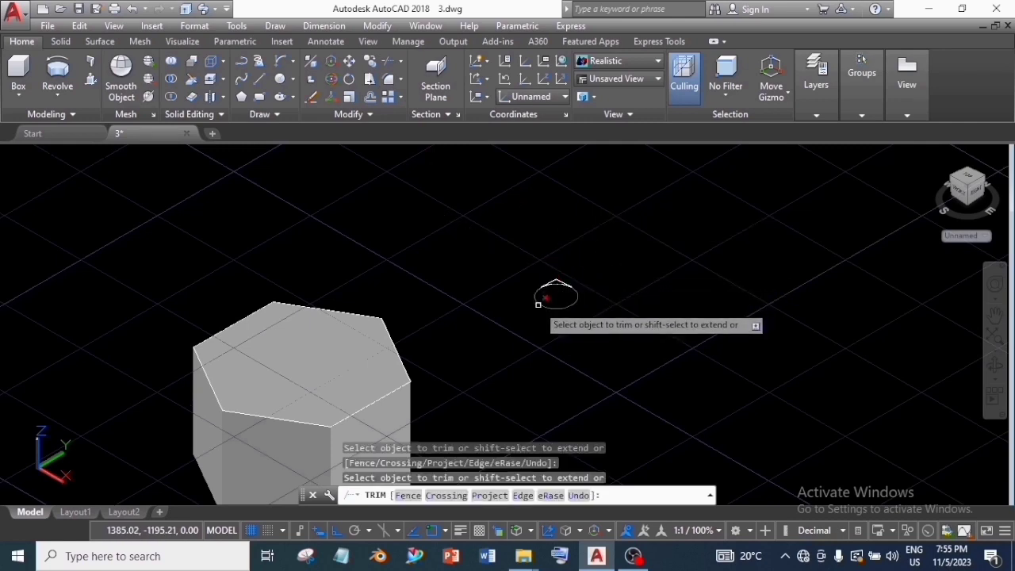
pyautogui.rightClick(584, 354)
pyautogui.click(617, 136)
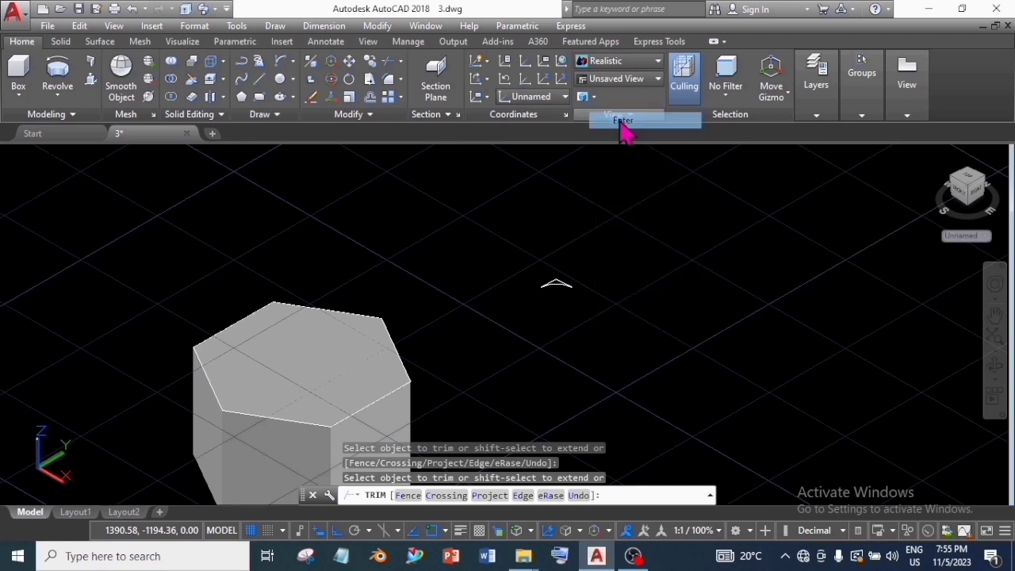
# - Join the two short lines and the arc into a single polyline
pyautogui.click(600, 293)
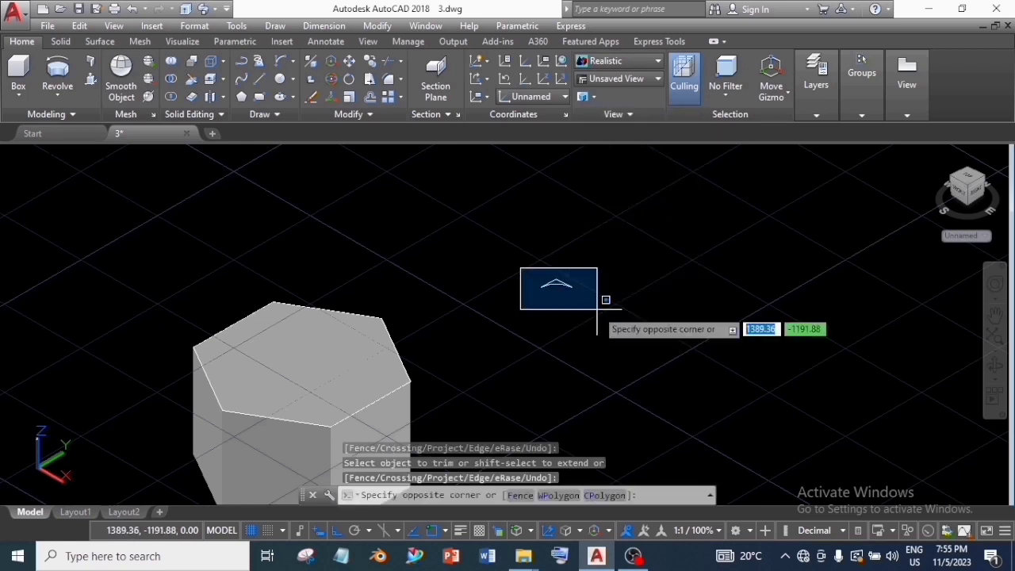
pyautogui.click(369, 115)
pyautogui.click(377, 157)
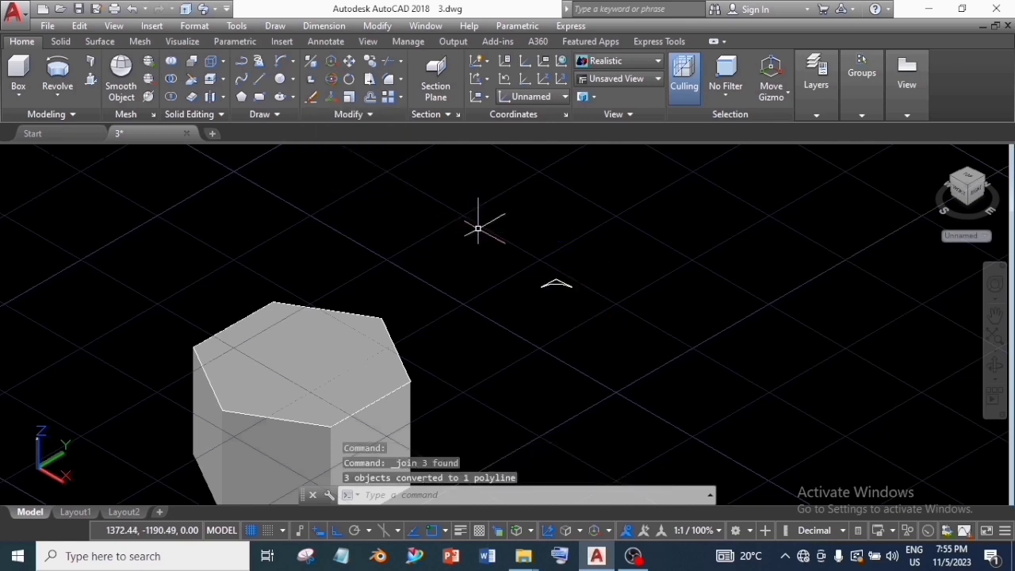
# - Rotate the small corner profile 90 degrees about the Y axis with 3D Rotate so that it stands upright
pyautogui.click(527, 258)
pyautogui.click(599, 309)
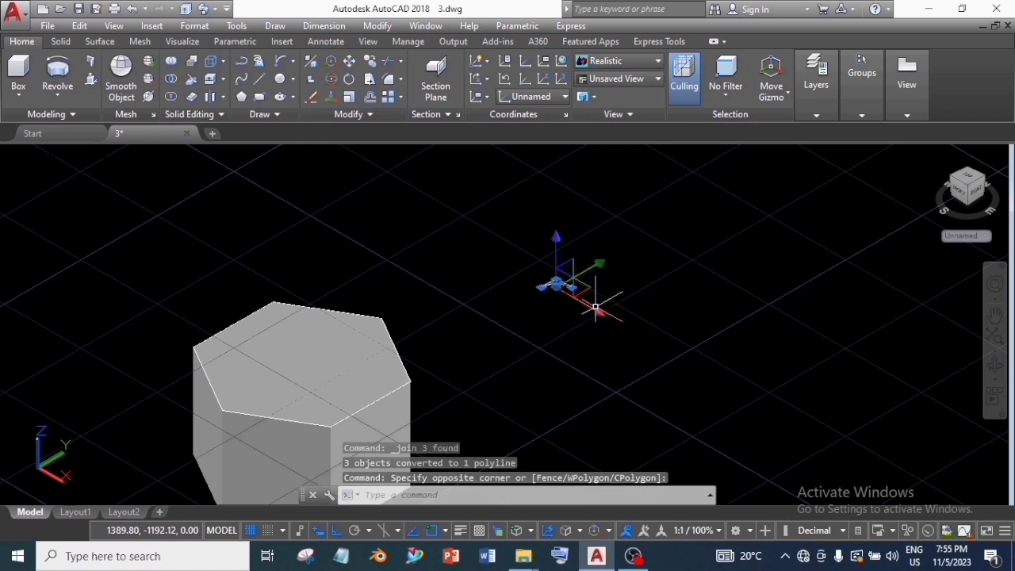
pyautogui.click(331, 80)
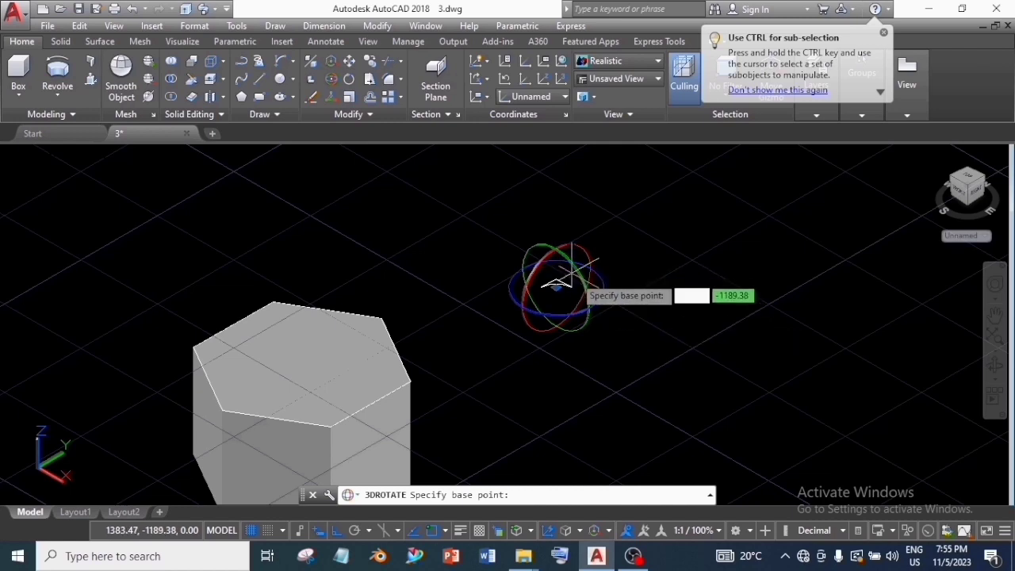
pyautogui.click(571, 313)
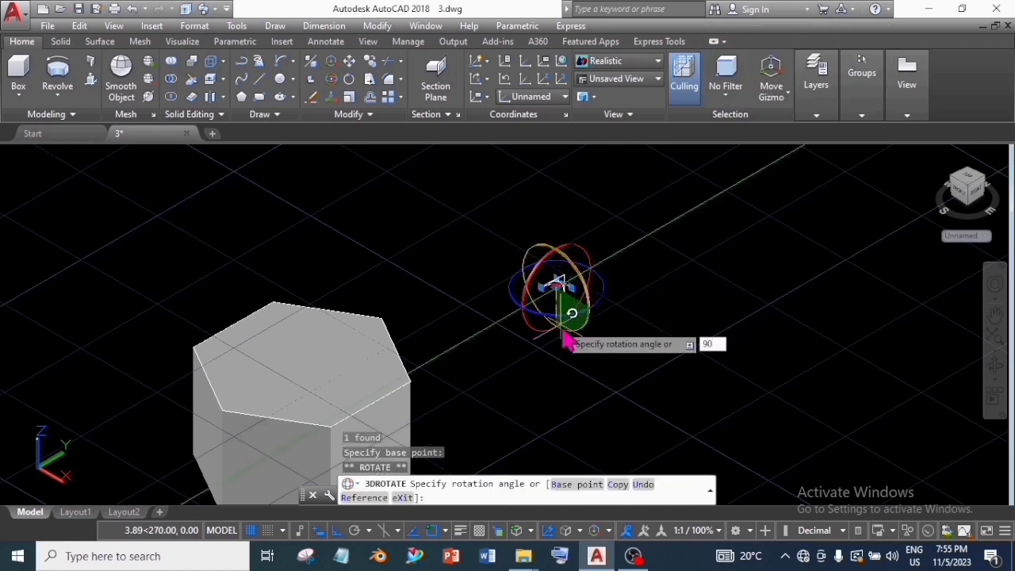
pyautogui.press('Return')
pyautogui.click(647, 306)
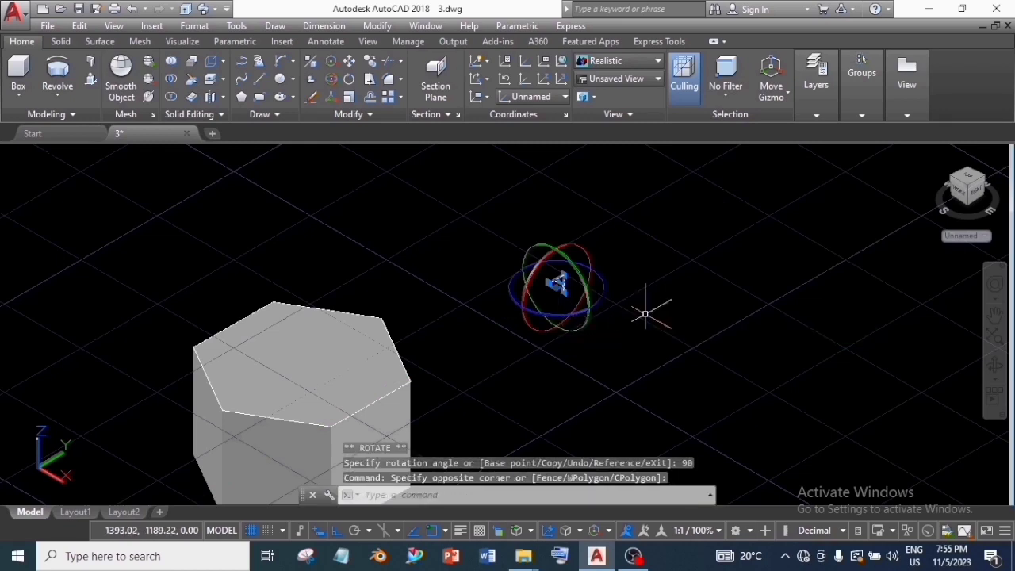
pyautogui.press('Escape')
# - Move the upright profile by its sharp corner onto the rear vertex of the hexagonal prism's top face
pyautogui.click(561, 283)
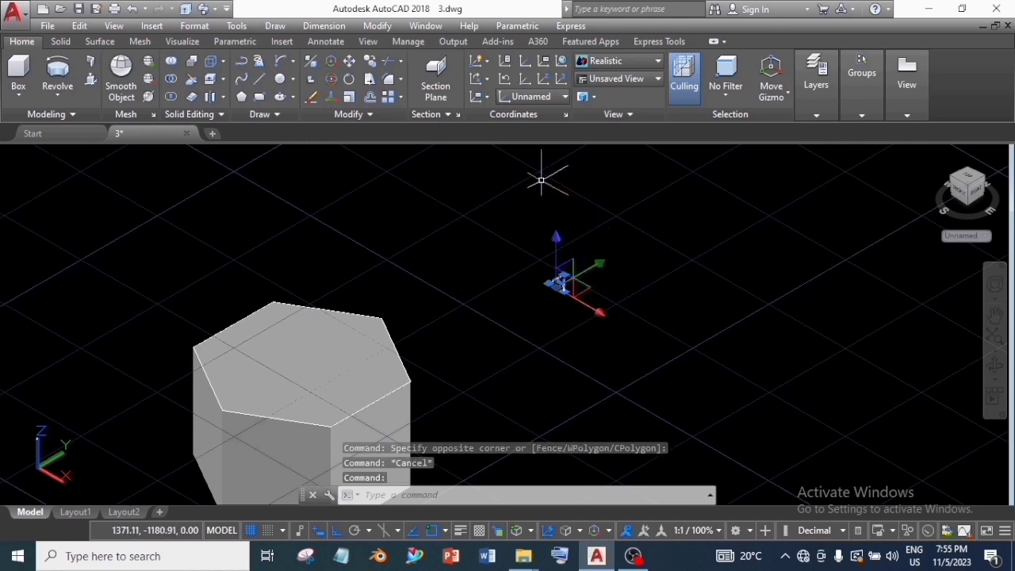
pyautogui.click(349, 62)
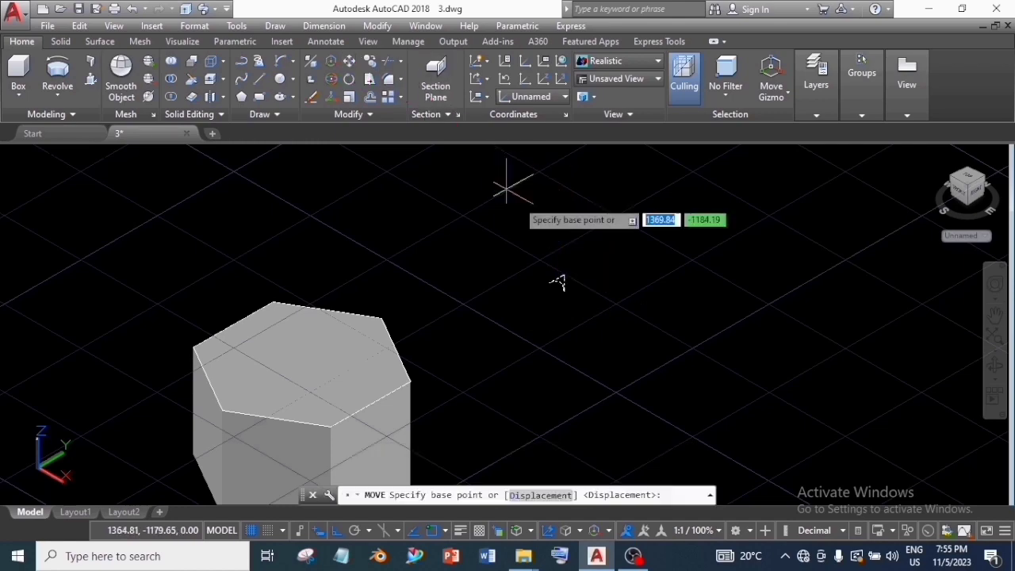
pyautogui.scroll(4, 560, 279)
pyautogui.click(556, 279)
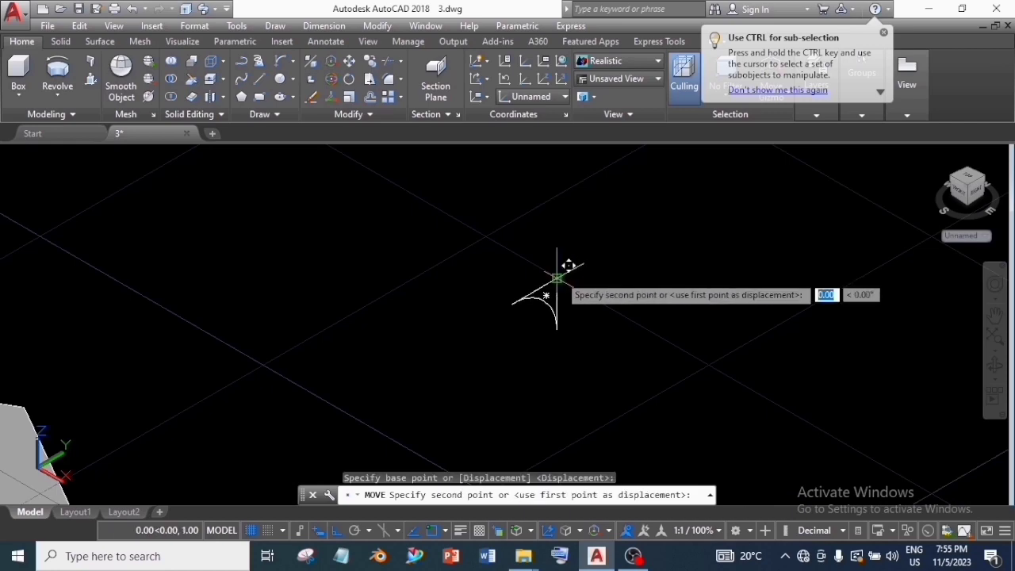
pyautogui.scroll(-4, 562, 264)
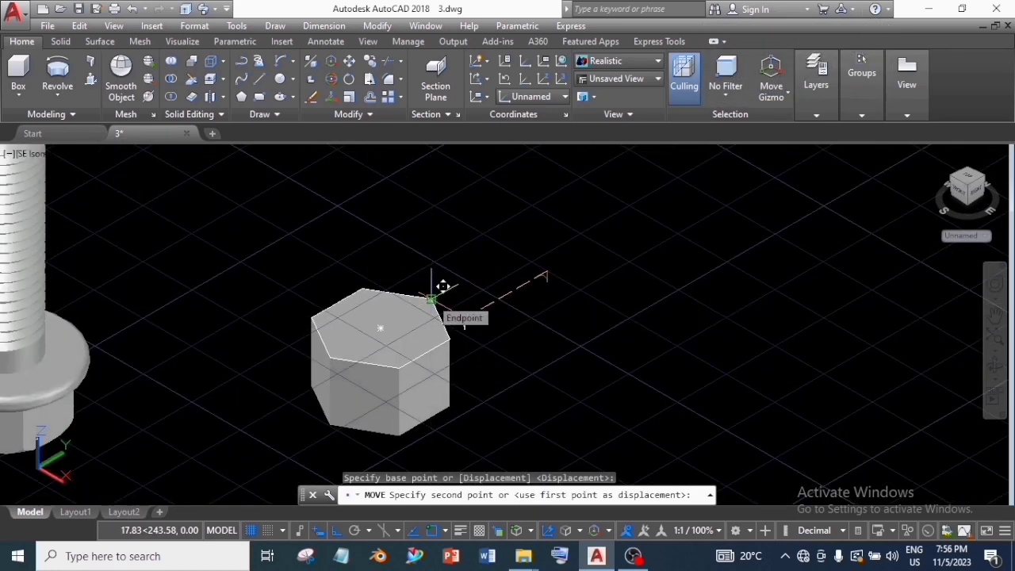
pyautogui.click(431, 298)
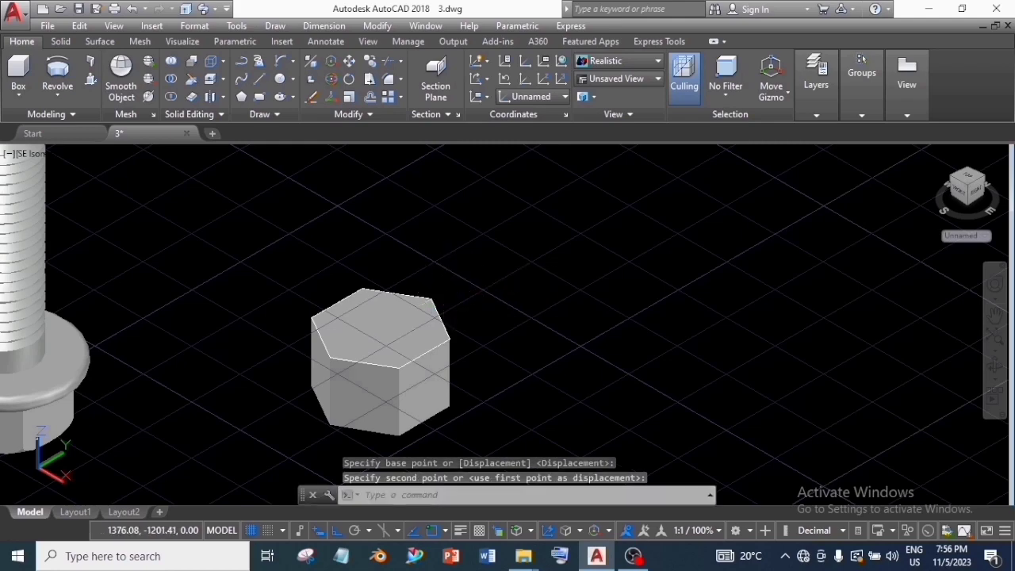
# - Revolve the upright corner profile 360 degrees about the vertical axis through the center of the prism's top face
pyautogui.moveTo(457, 285); pyautogui.dragTo(576, 229, button='middle')
pyautogui.scroll(3, 555, 288)
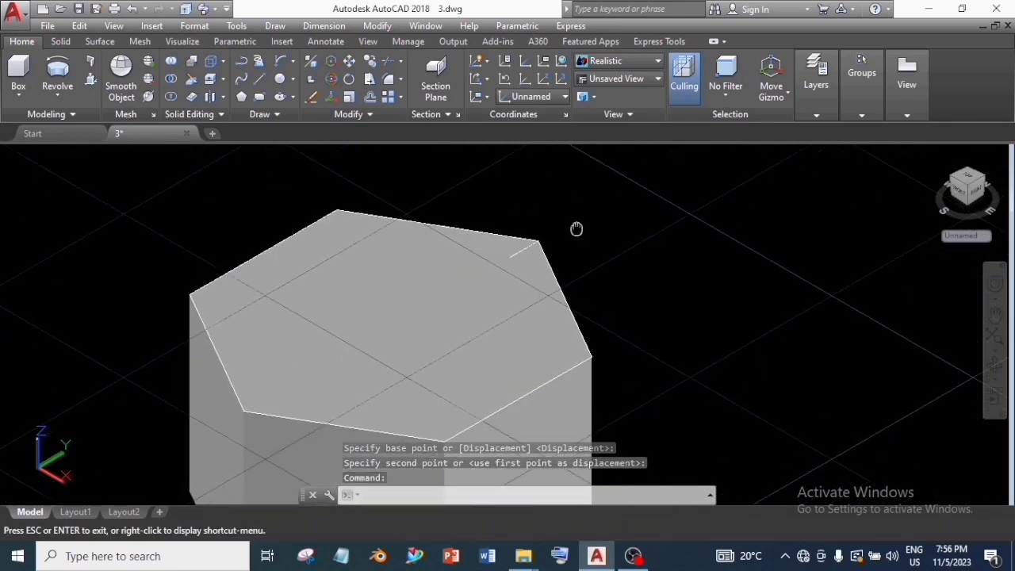
pyautogui.click(57, 75)
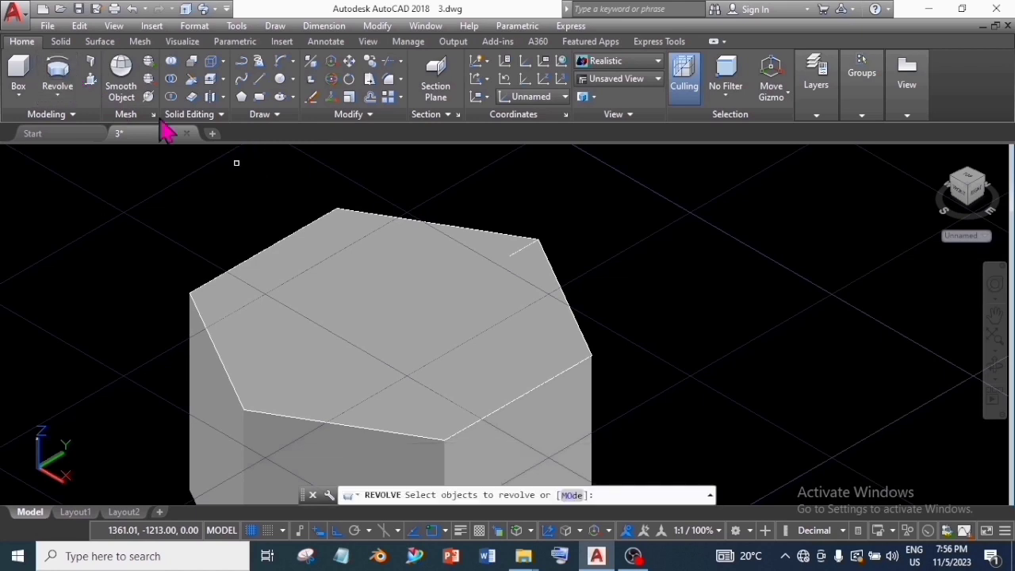
pyautogui.click(526, 247)
pyautogui.click(582, 322)
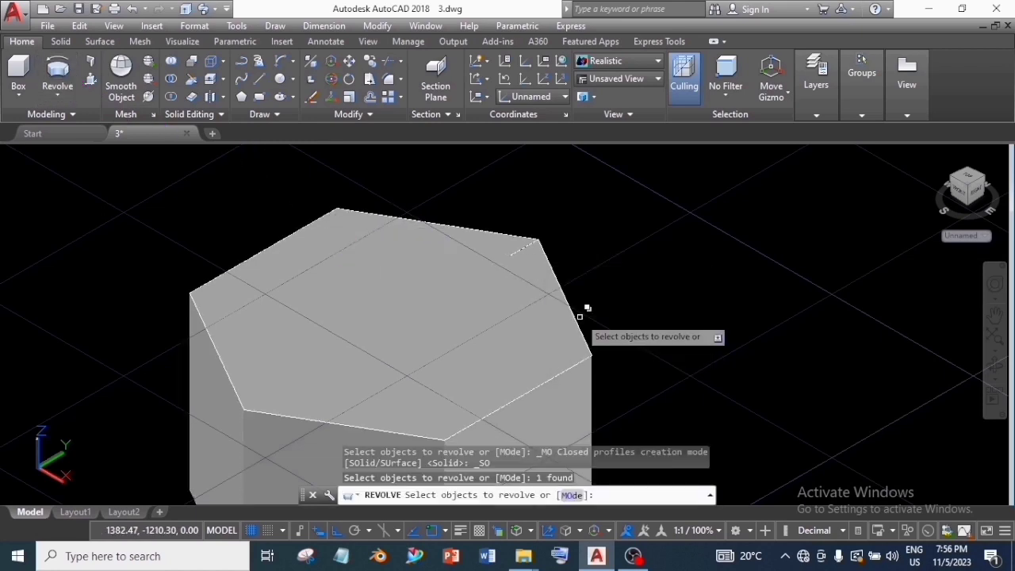
pyautogui.press('Return')
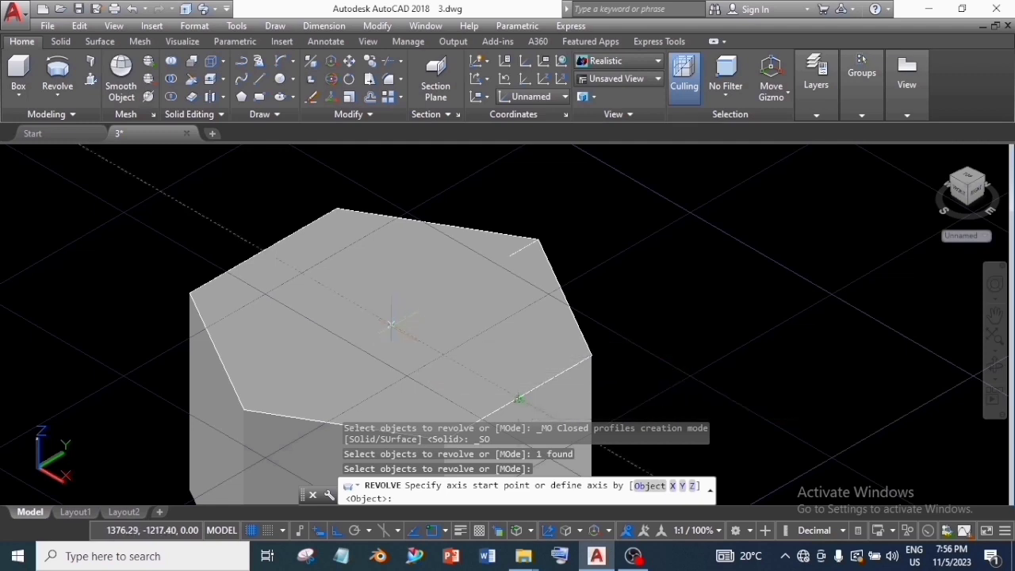
pyautogui.click(390, 323)
pyautogui.click(396, 170)
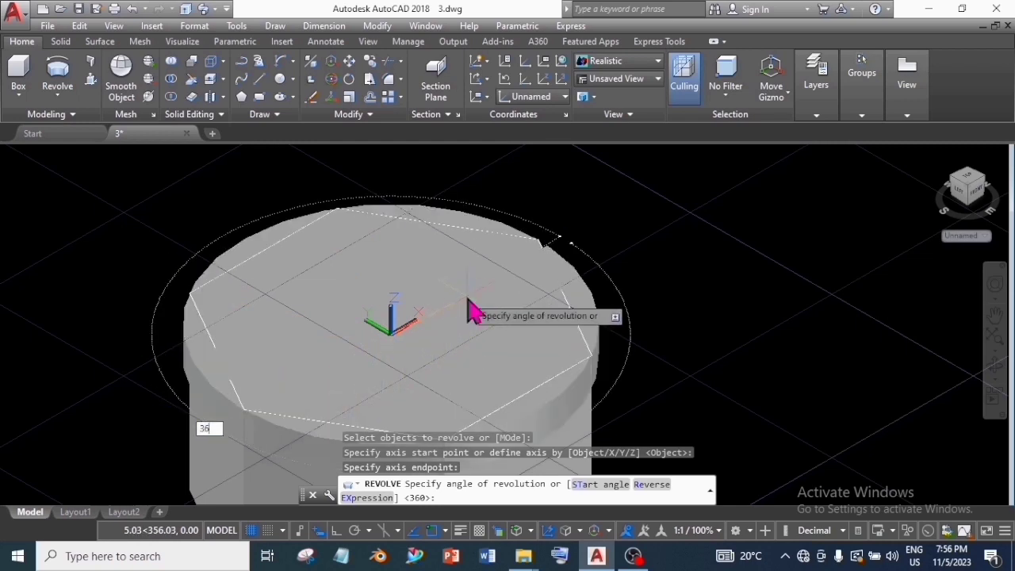
pyautogui.press('Return')
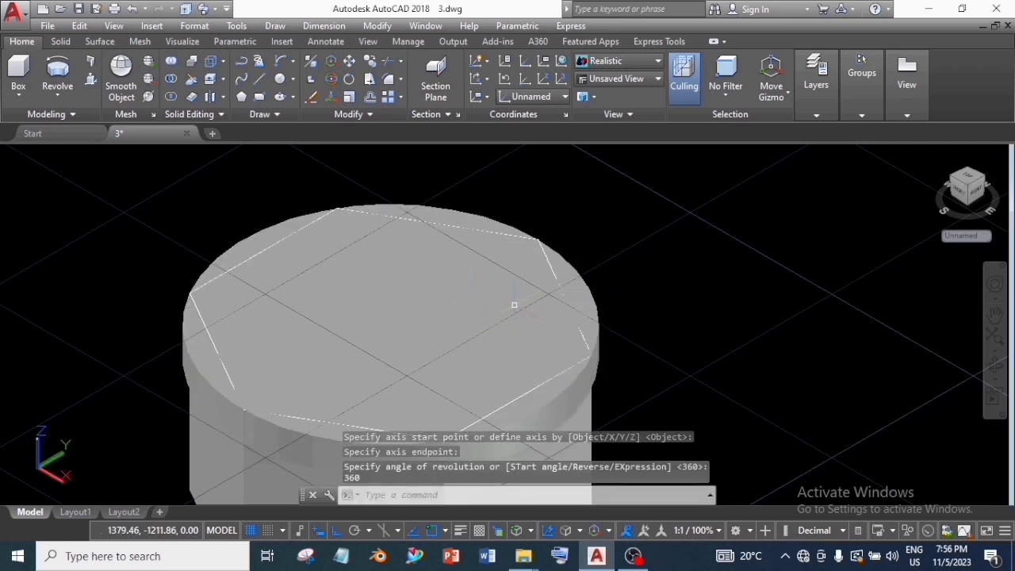
# - Subtract the revolved ring from the hexagonal prism to round the top corners of the bolt head
pyautogui.scroll(-2, 514, 305)
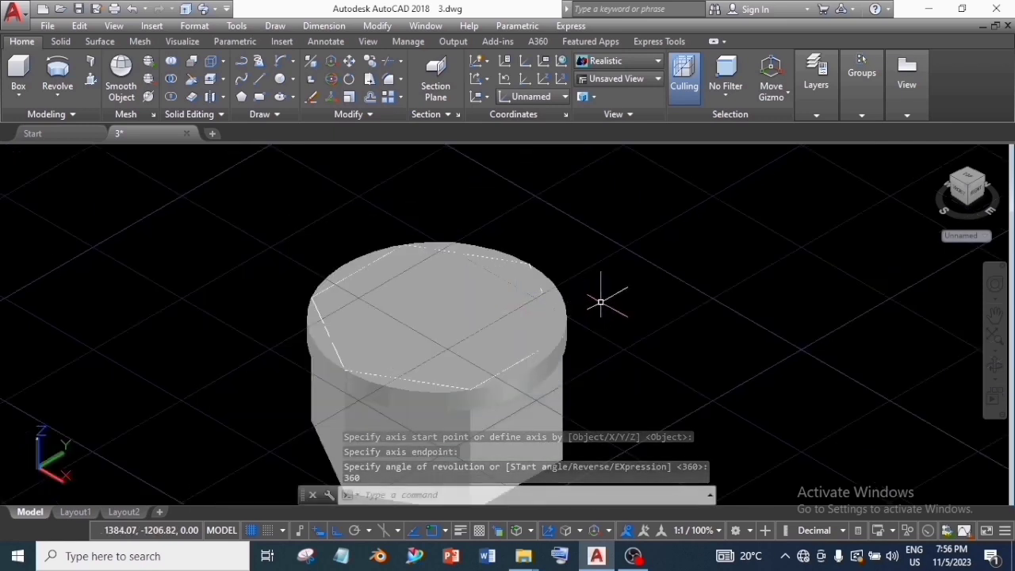
pyautogui.click(171, 80)
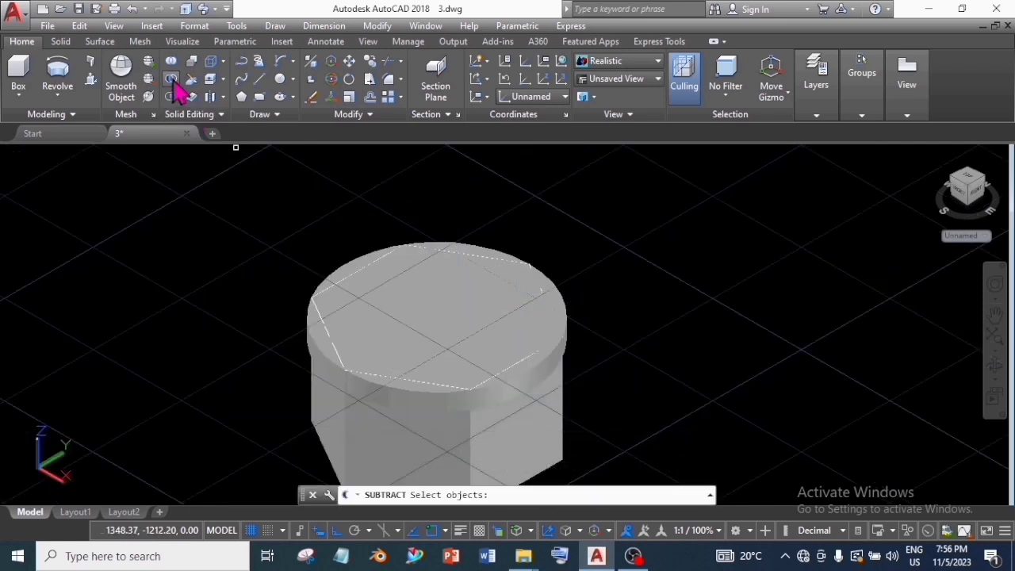
pyautogui.click(403, 445)
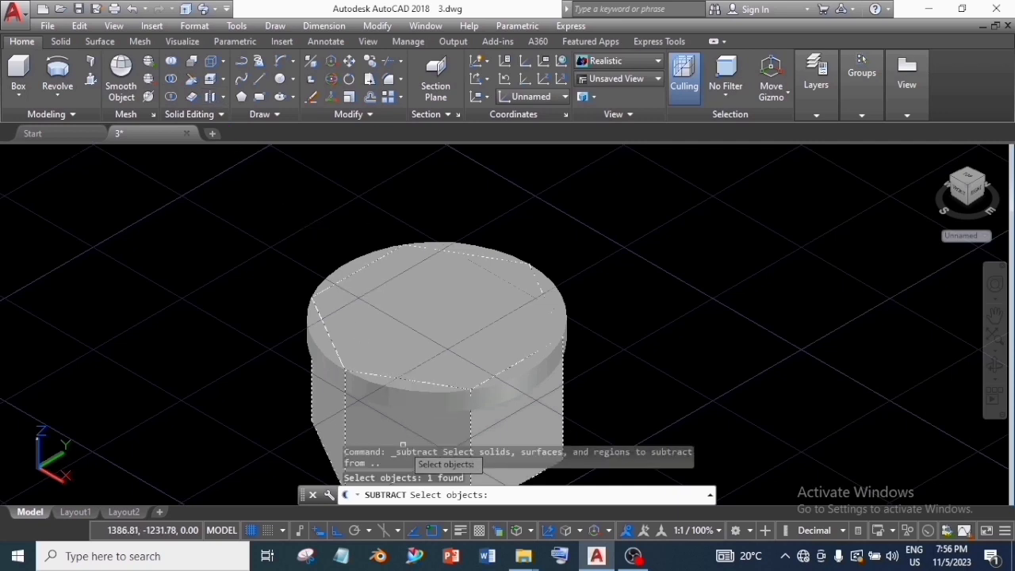
pyautogui.press('Return')
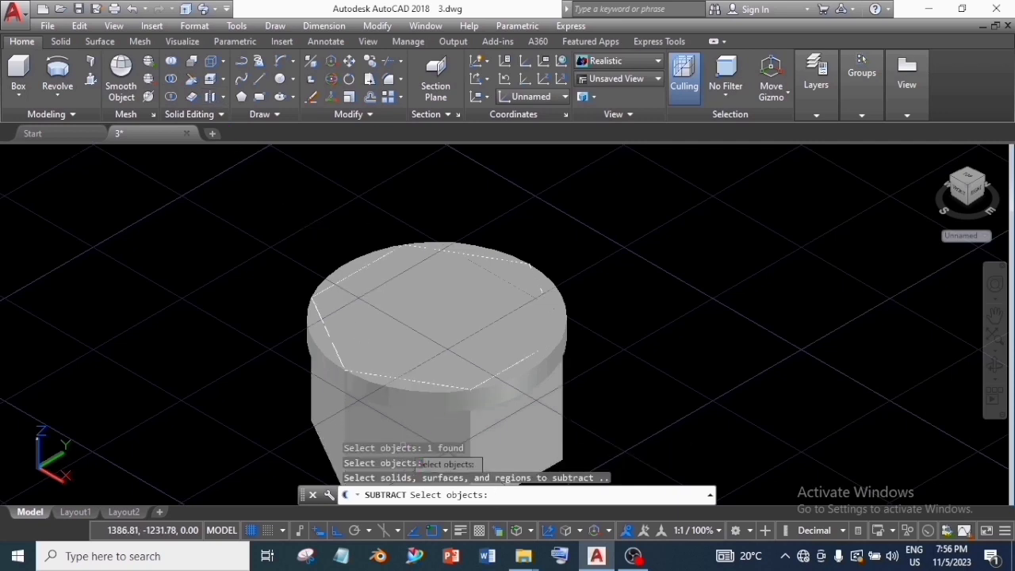
pyautogui.click(398, 388)
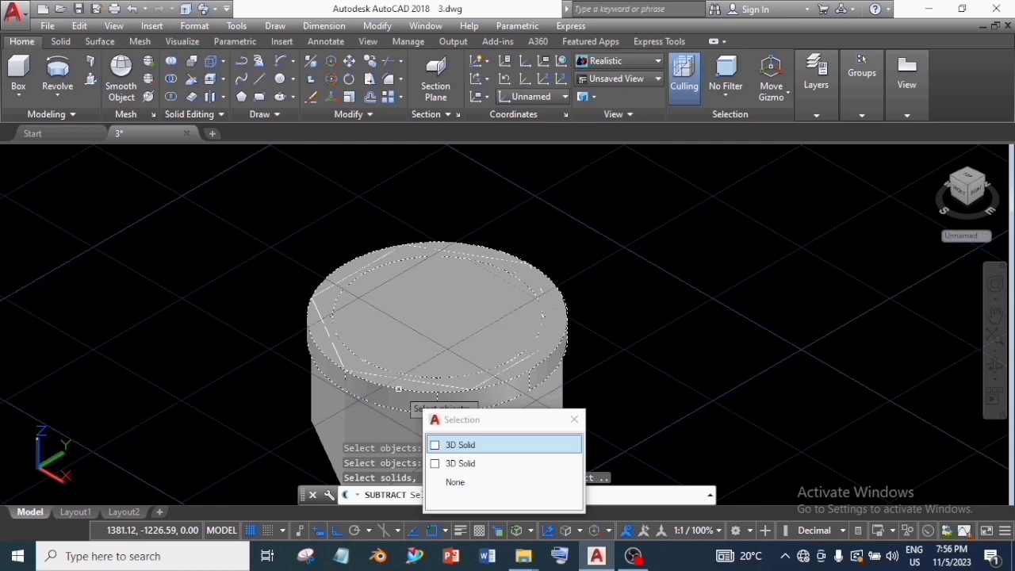
pyautogui.press('Return')
pyautogui.press('Return')
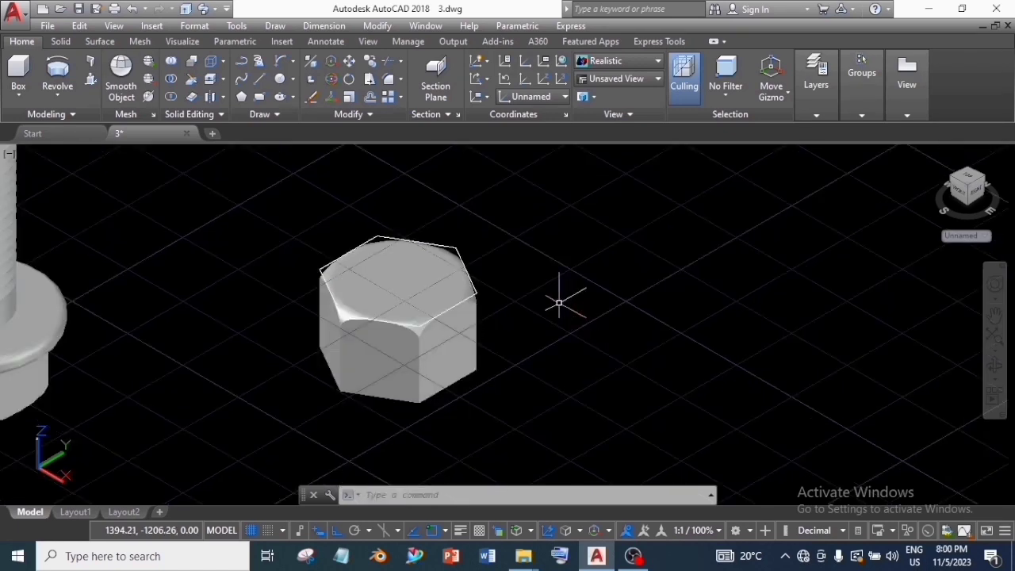
# - Draw a 12.5-unit line along the X axis in the empty space beside the bolt head
pyautogui.click(265, 87)
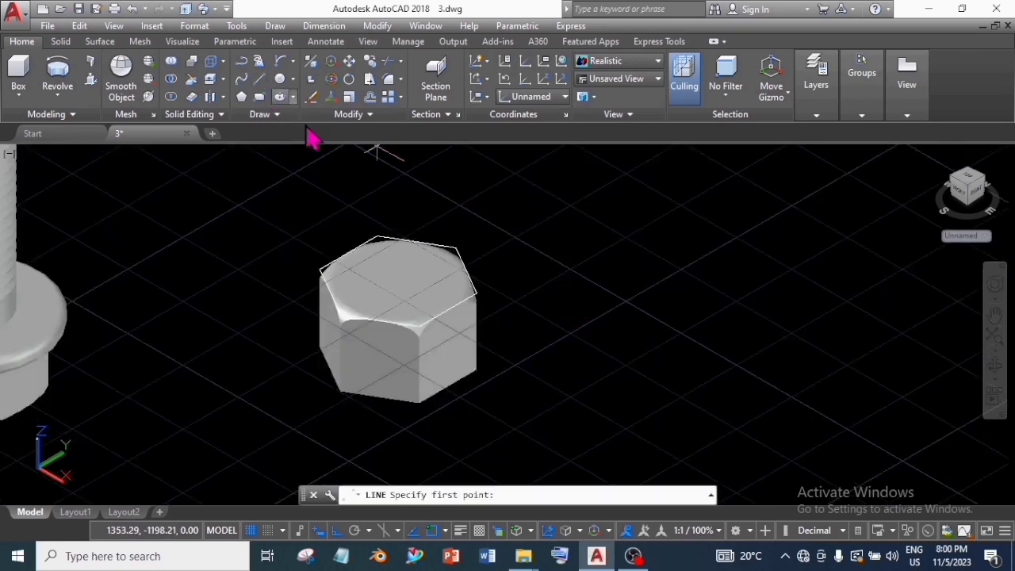
pyautogui.click(606, 289)
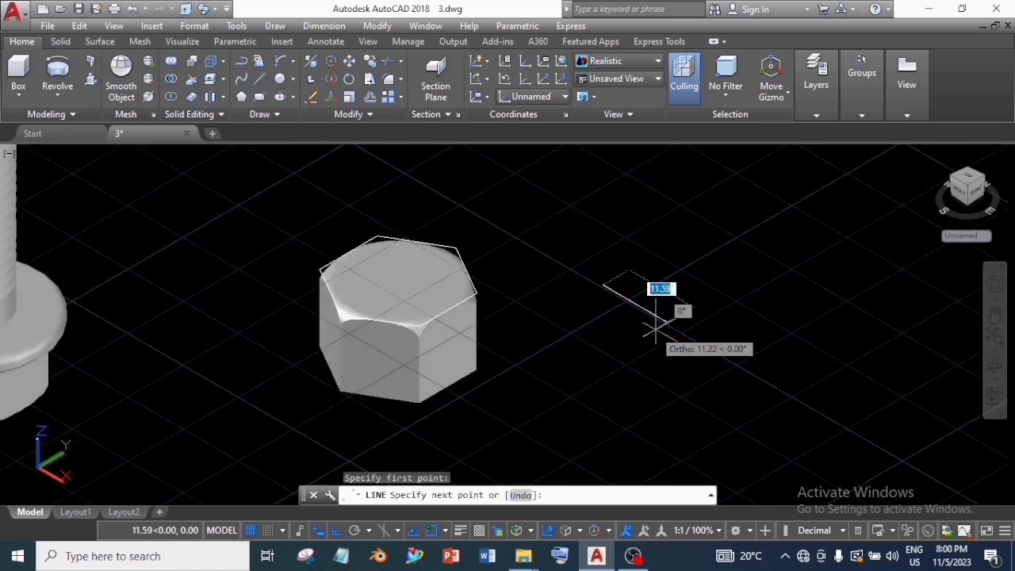
pyautogui.write('12')
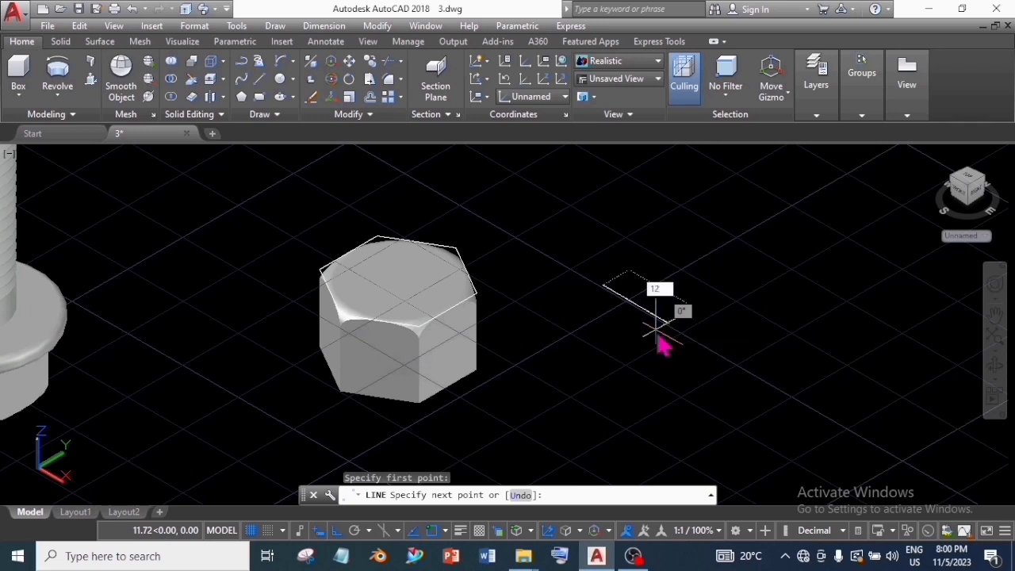
pyautogui.write('.5')
pyautogui.press('Return')
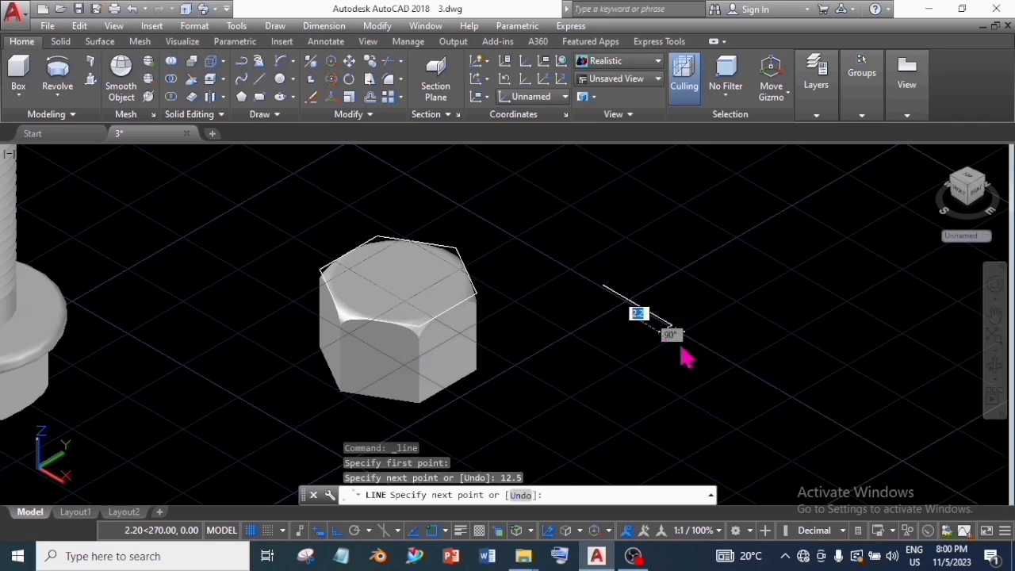
pyautogui.rightClick(702, 310)
pyautogui.click(738, 316)
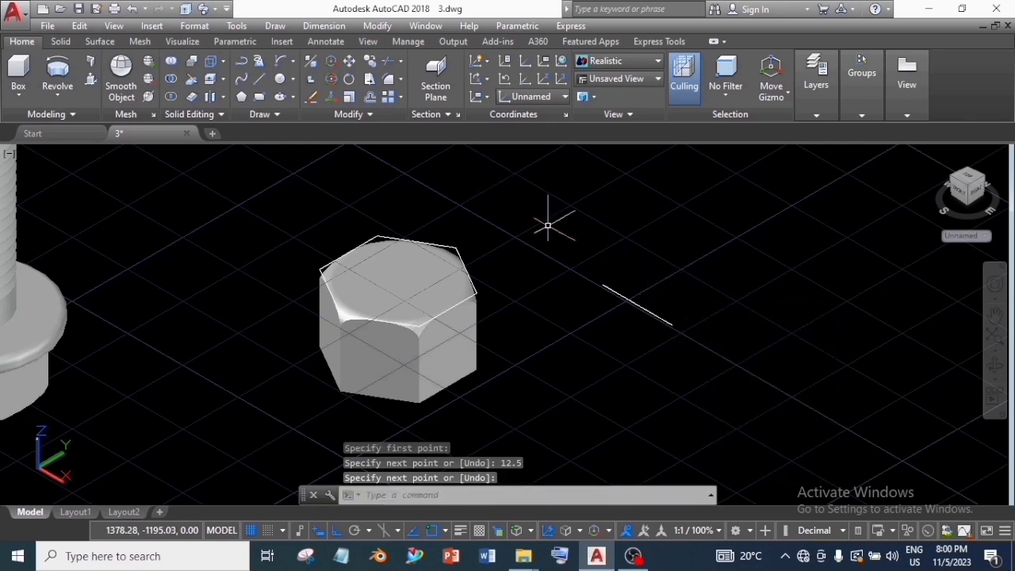
# - Offset the 12.5-unit line by 5 units toward the negative Y side
pyautogui.click(369, 97)
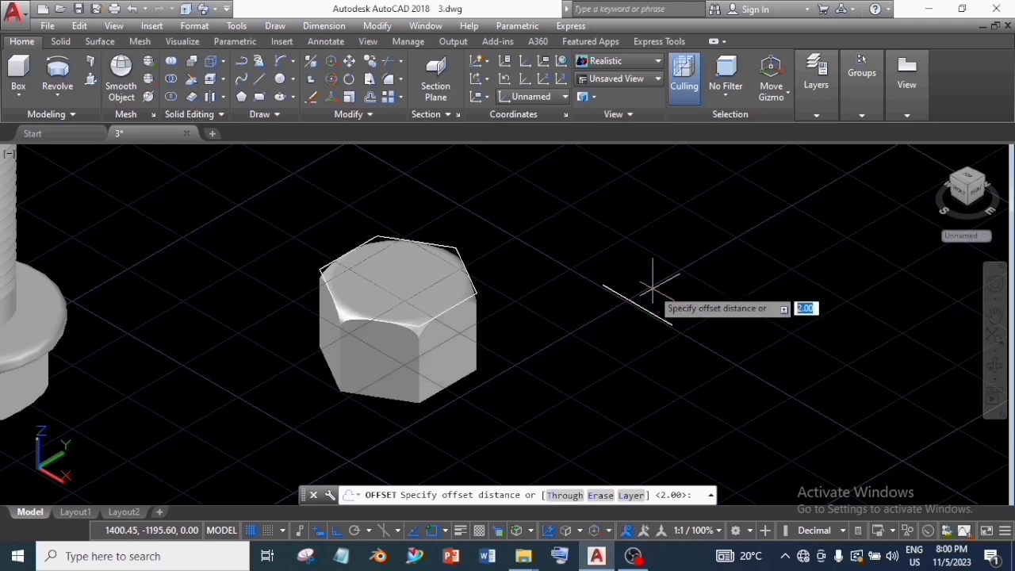
pyautogui.write('5')
pyautogui.press('Return')
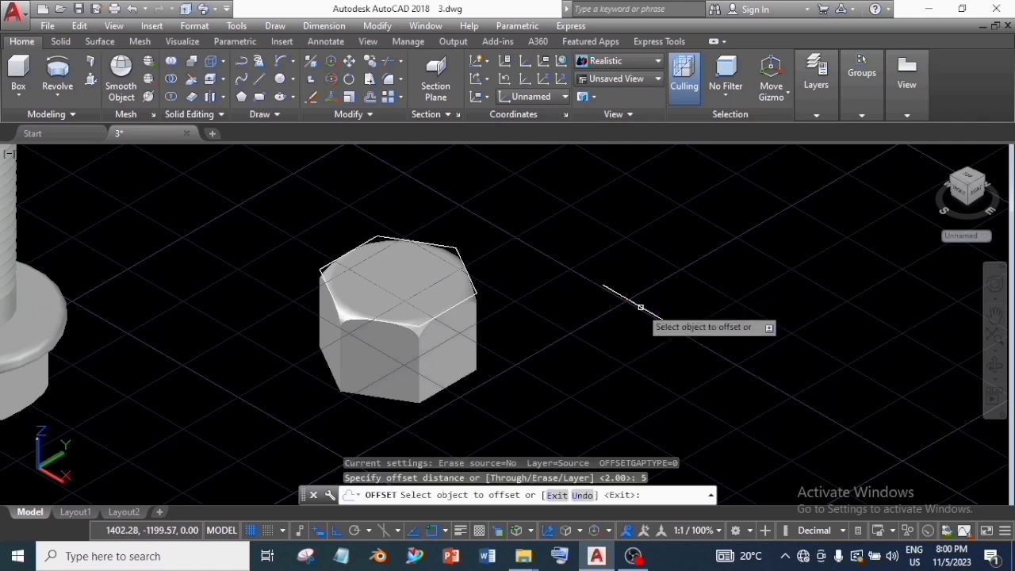
pyautogui.click(641, 306)
pyautogui.click(618, 322)
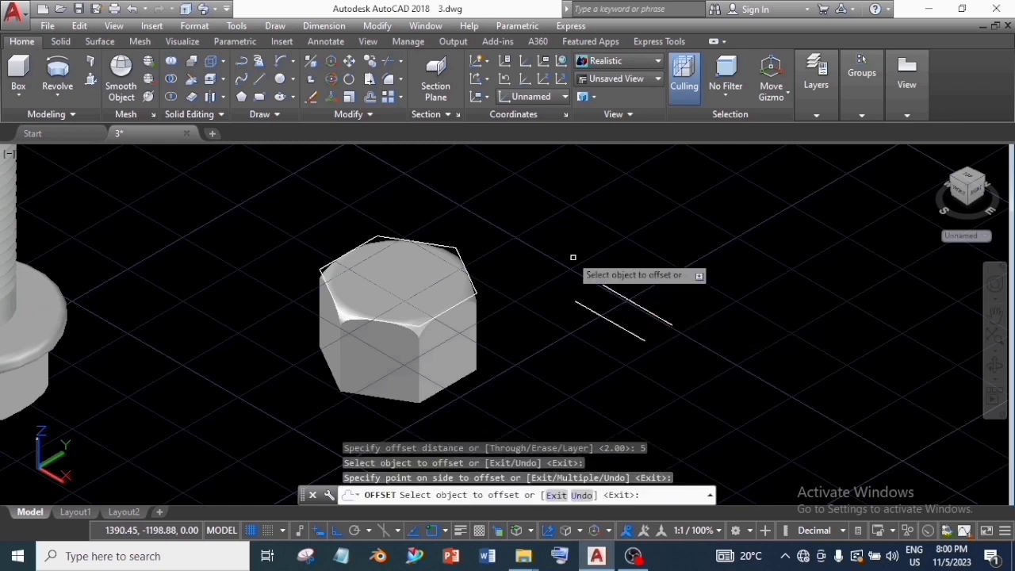
# - Offset the new parallel line by another 2 units away from the original line
pyautogui.click(370, 98)
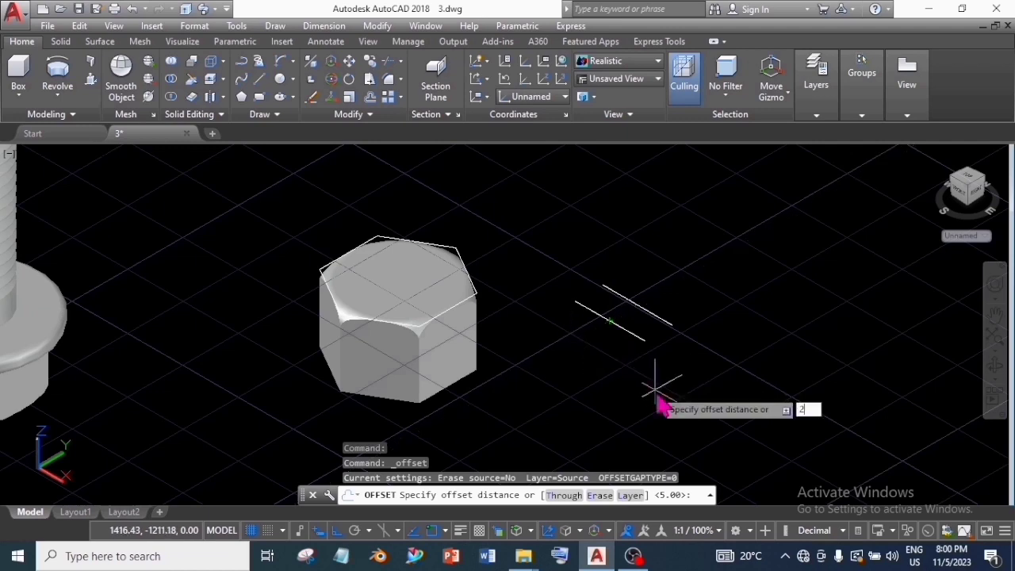
pyautogui.press('Return')
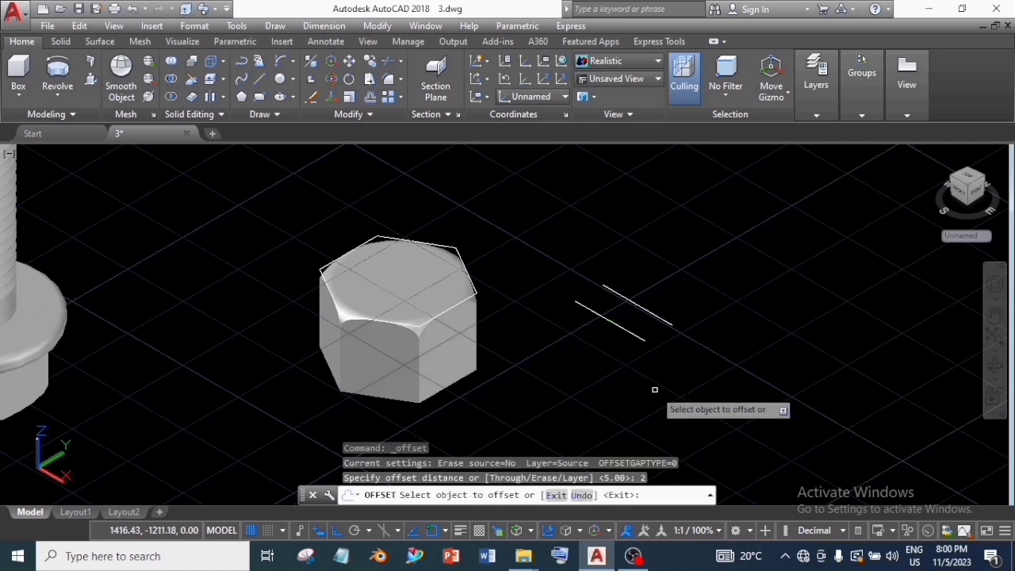
pyautogui.click(622, 327)
pyautogui.click(577, 365)
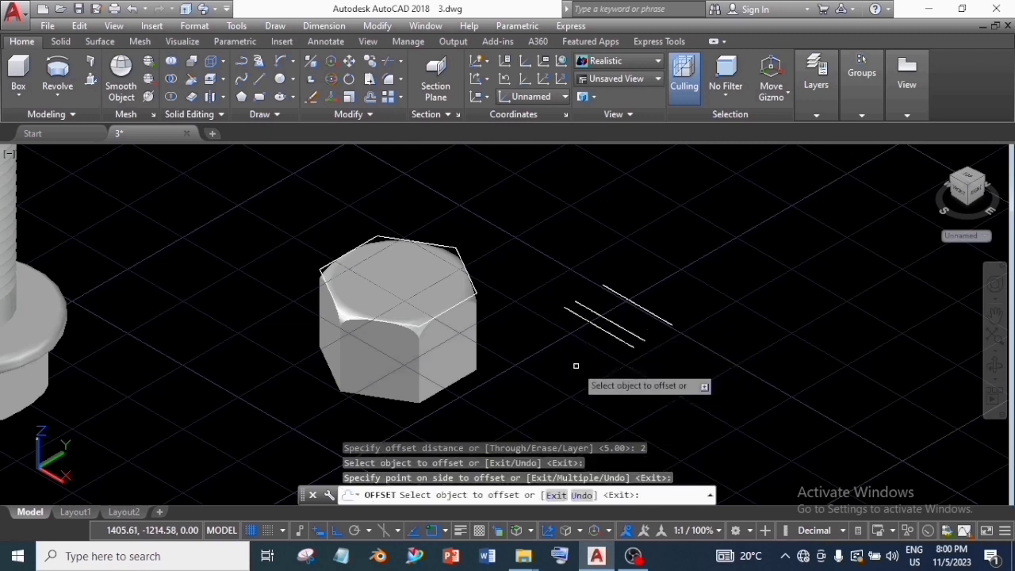
pyautogui.rightClick(578, 363)
pyautogui.click(602, 379)
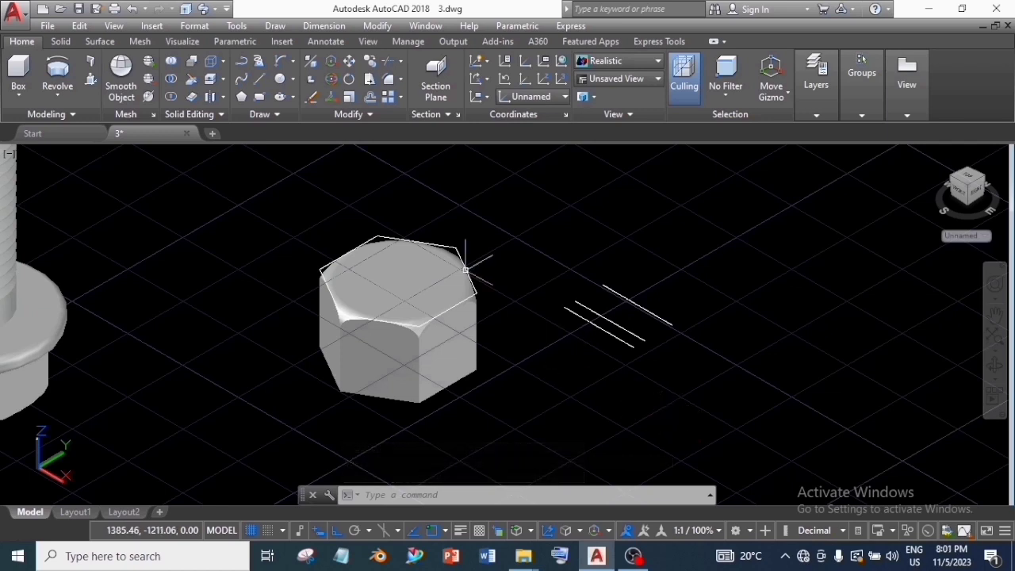
# - Draw a Start, End, Direction arc from the original line's rear end to the middle line's front end, tangent to the original line
pyautogui.click(293, 63)
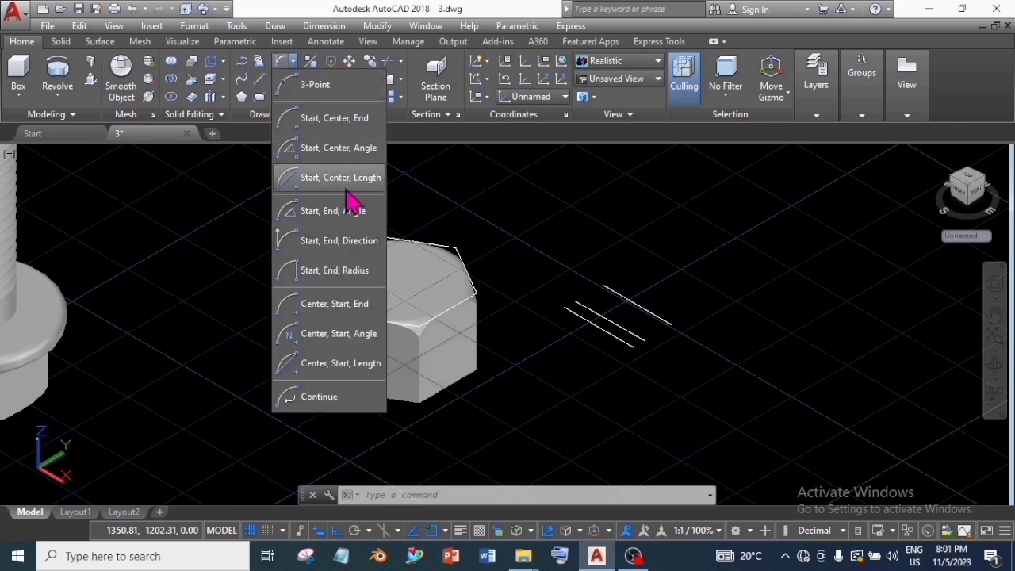
pyautogui.click(363, 241)
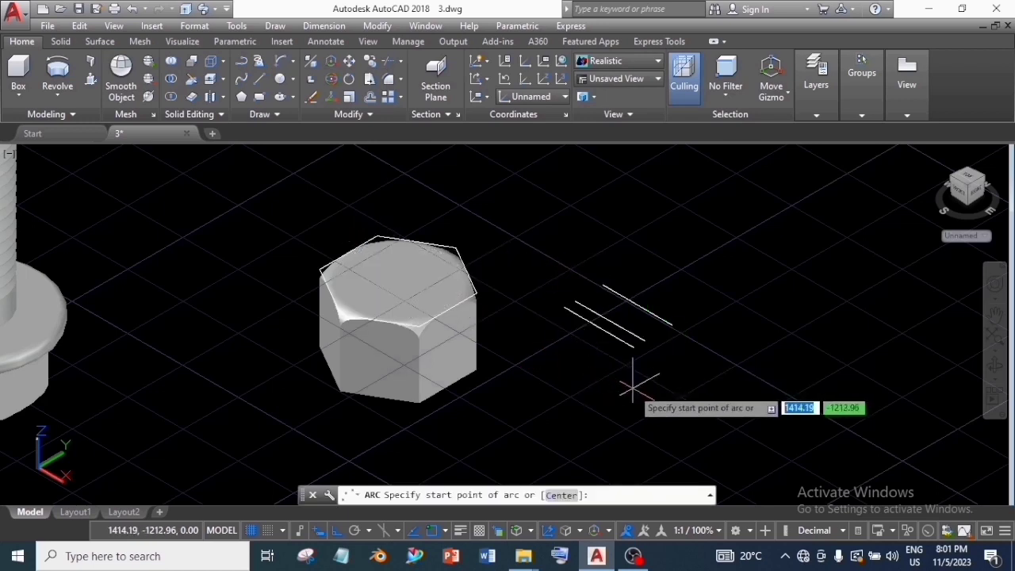
pyautogui.click(603, 284)
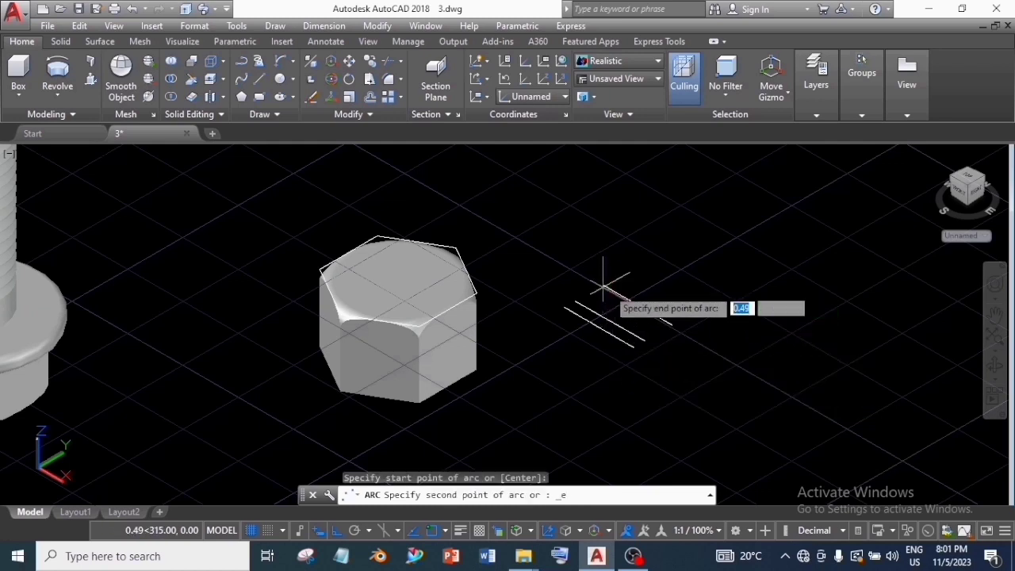
pyautogui.click(644, 341)
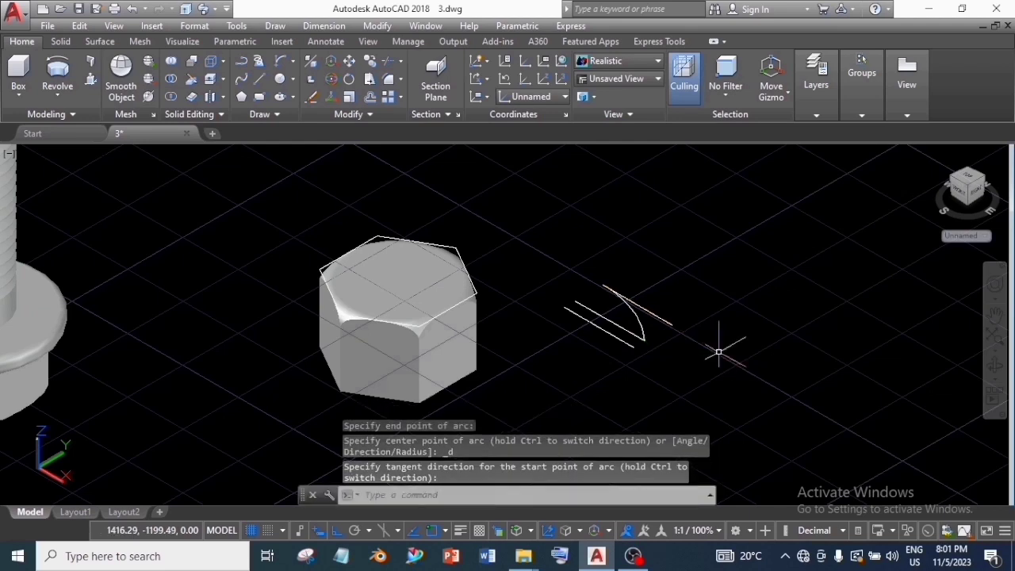
# - Draw a straight line from the arc's start point to the rear end of the outermost offset line
pyautogui.click(259, 79)
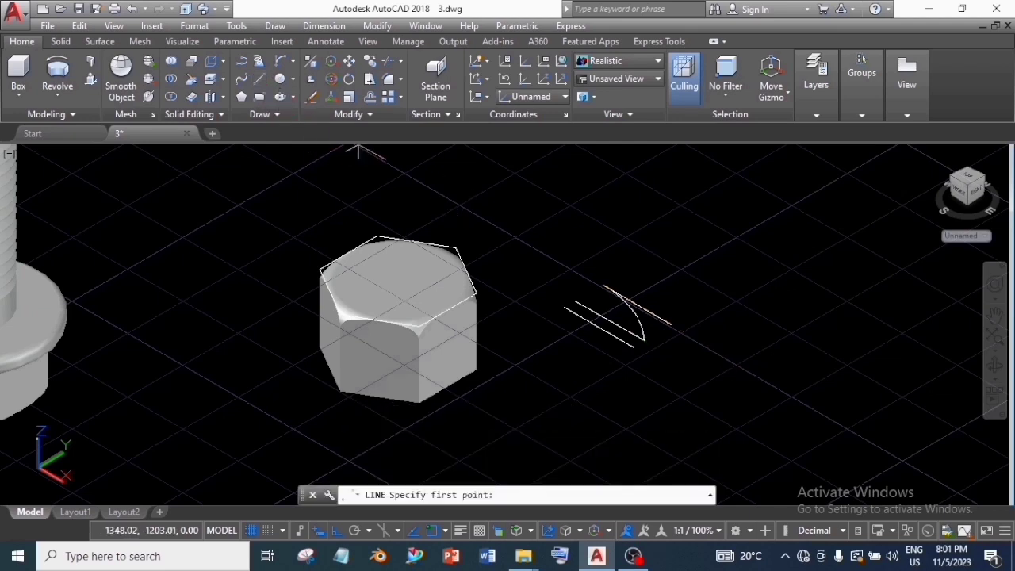
pyautogui.click(603, 286)
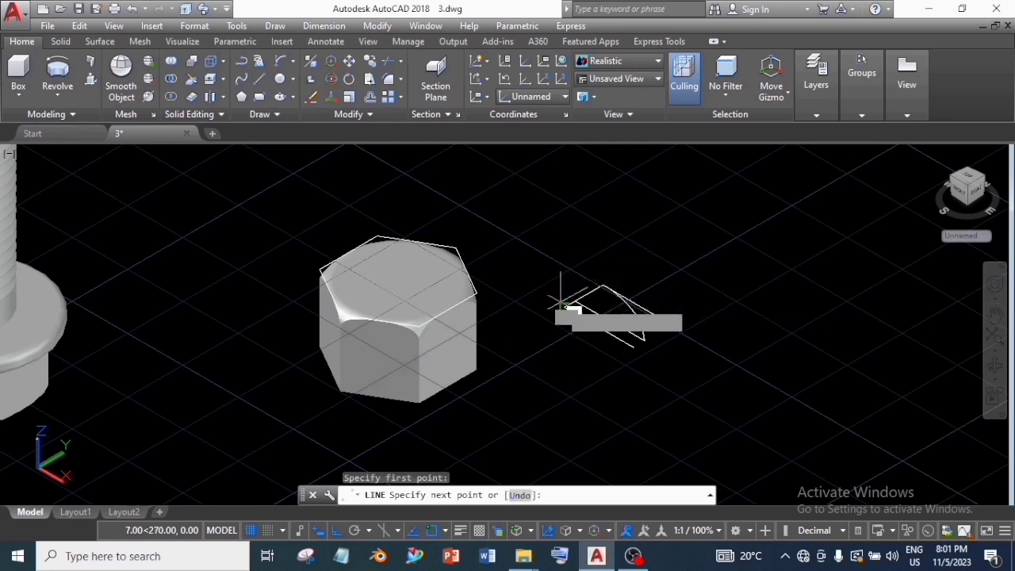
pyautogui.click(562, 302)
pyautogui.rightClick(561, 304)
pyautogui.click(594, 314)
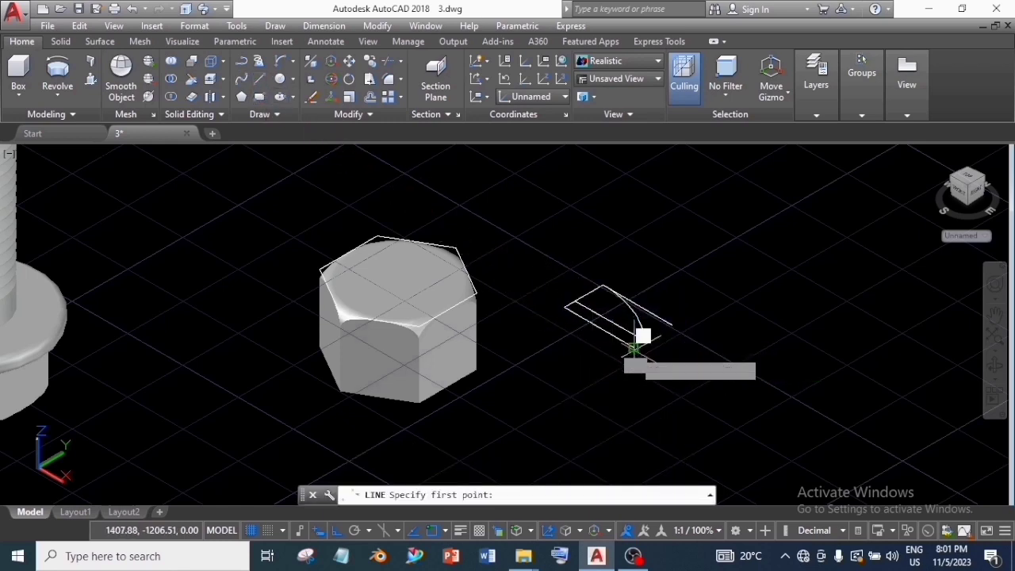
# - Close the profile with a short line between the outermost line's front end and the arc's end, and erase the original 12.5-unit line
pyautogui.click(643, 343)
pyautogui.click(644, 342)
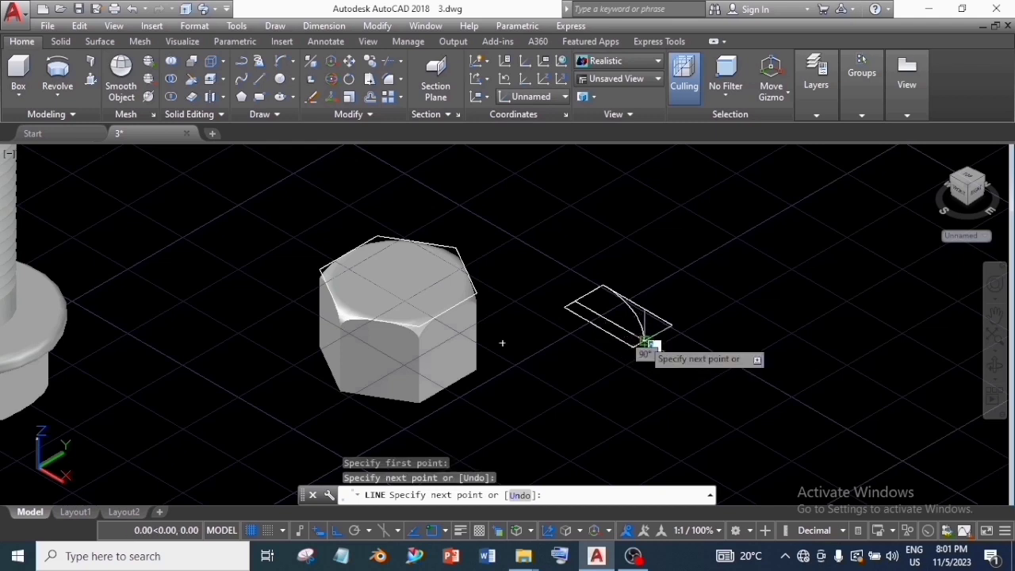
pyautogui.rightClick(642, 344)
pyautogui.click(673, 351)
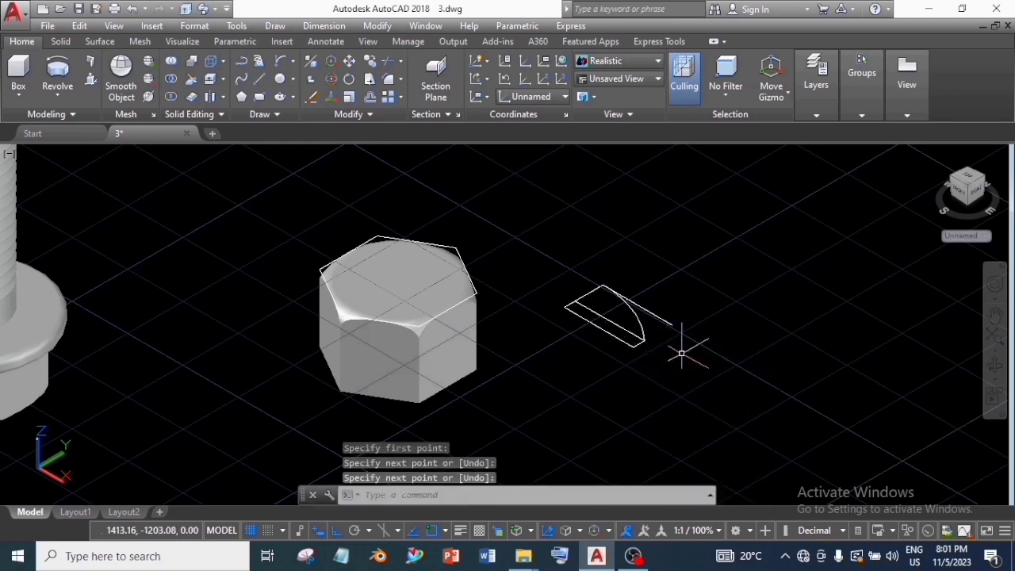
pyautogui.click(659, 317)
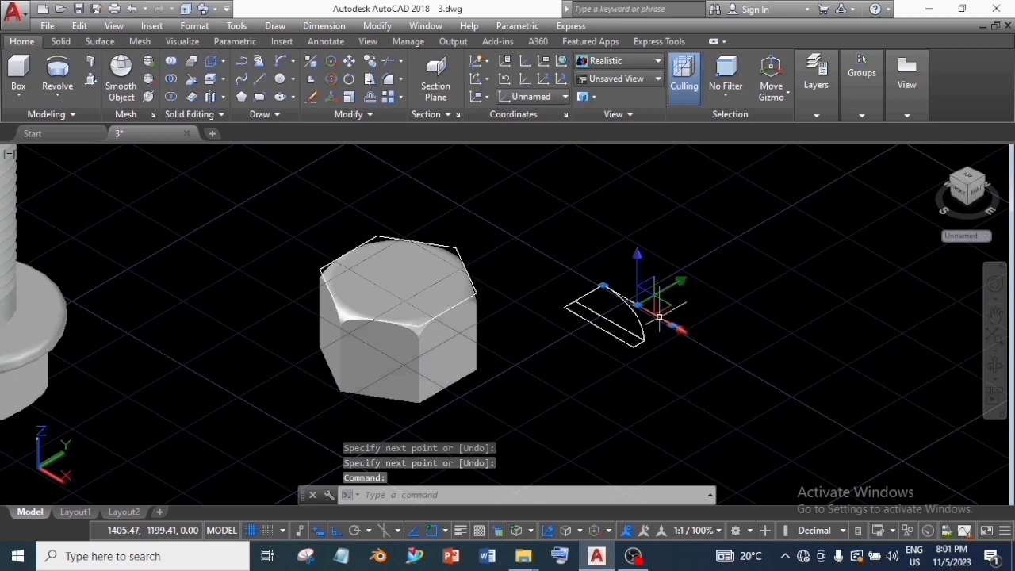
pyautogui.press('Delete')
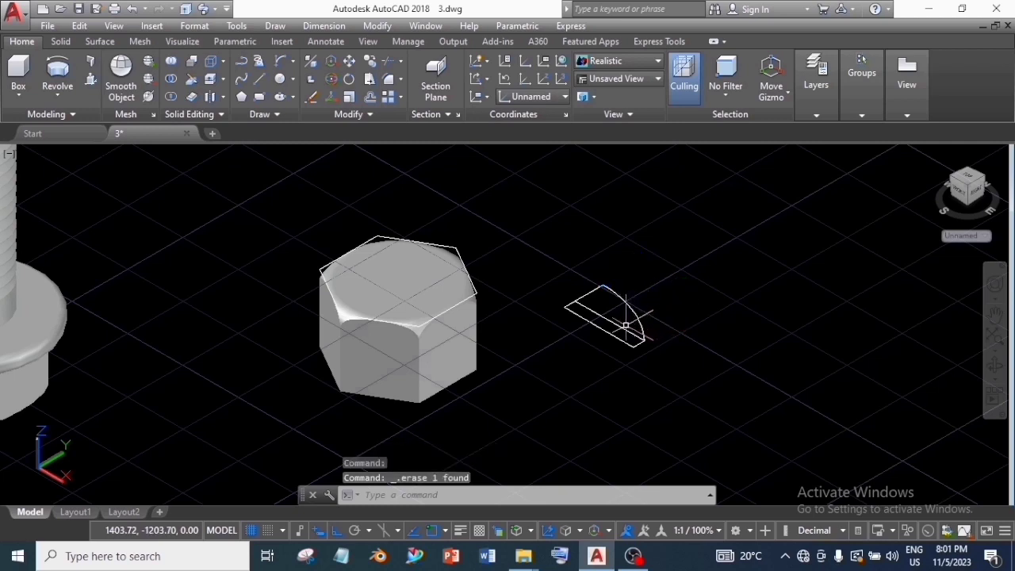
# - Erase the leftover middle line inside the flange profile and join the remaining lines and arc into one polyline
pyautogui.click(625, 331)
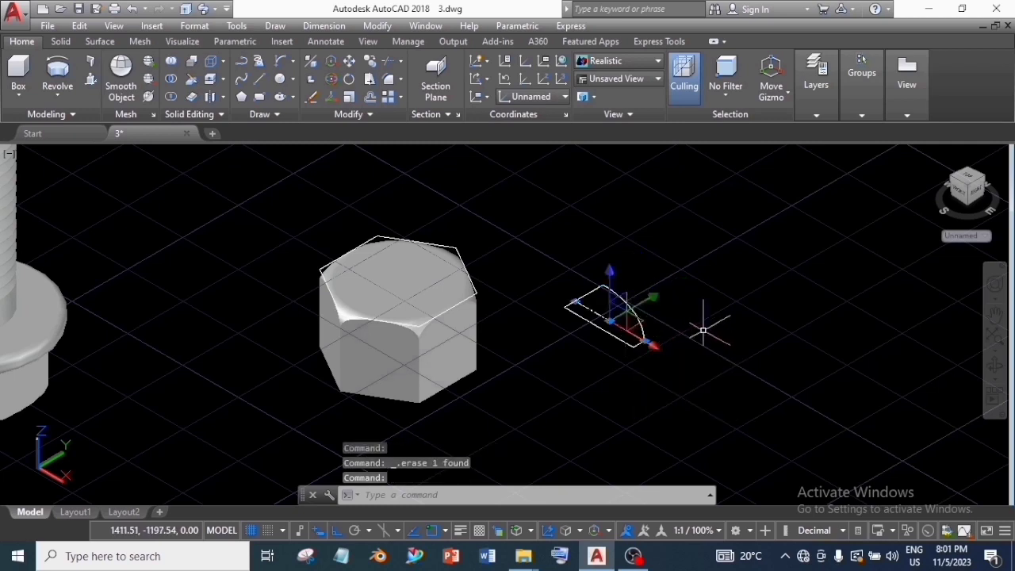
pyautogui.press('Escape')
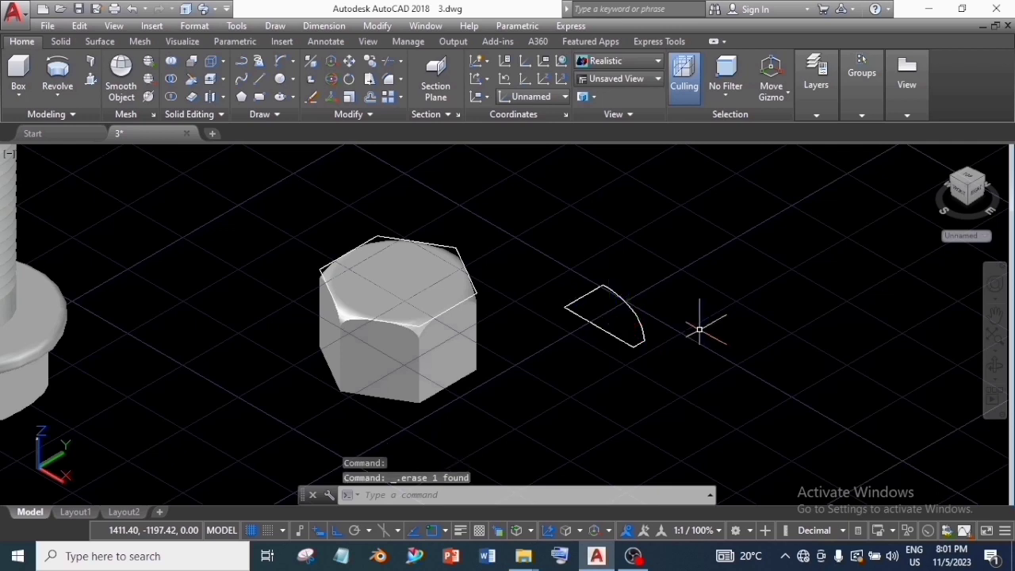
pyautogui.click(550, 268)
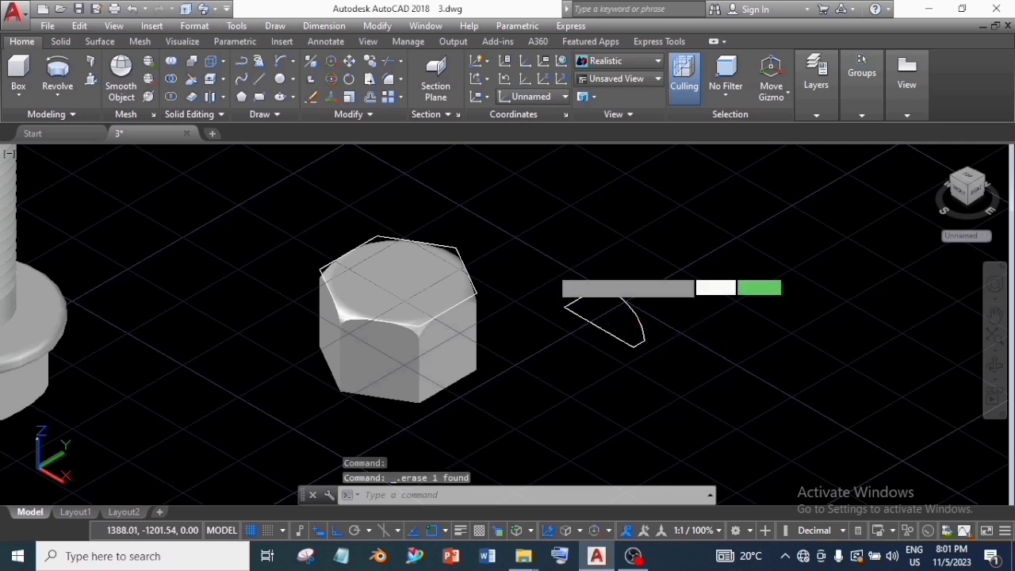
pyautogui.click(684, 362)
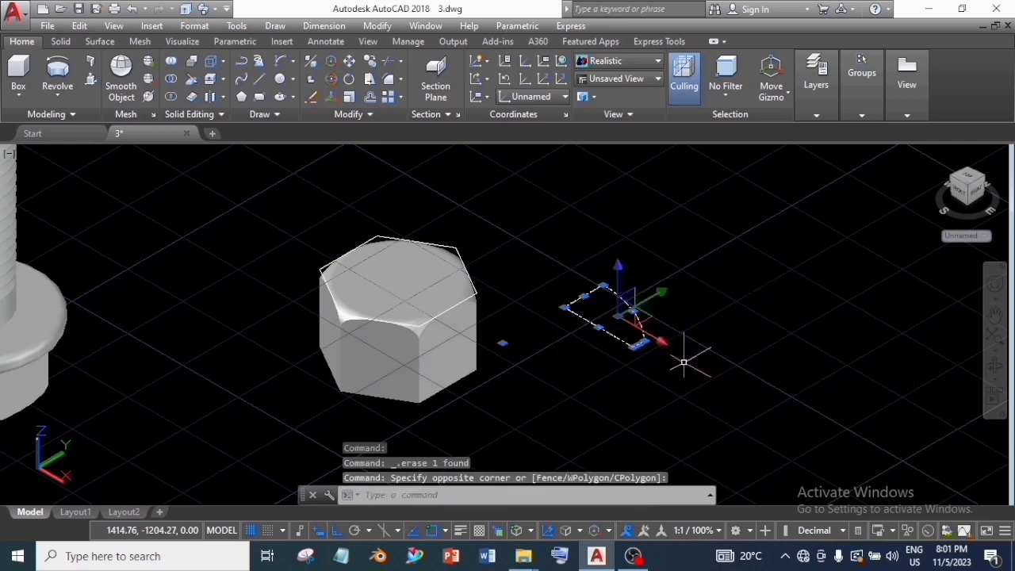
pyautogui.click(371, 118)
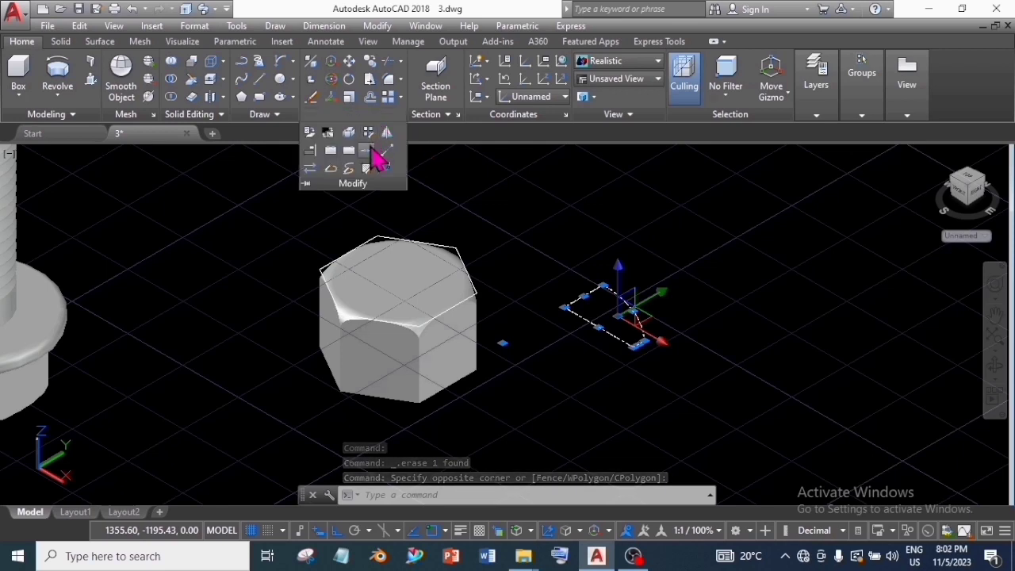
pyautogui.click(378, 158)
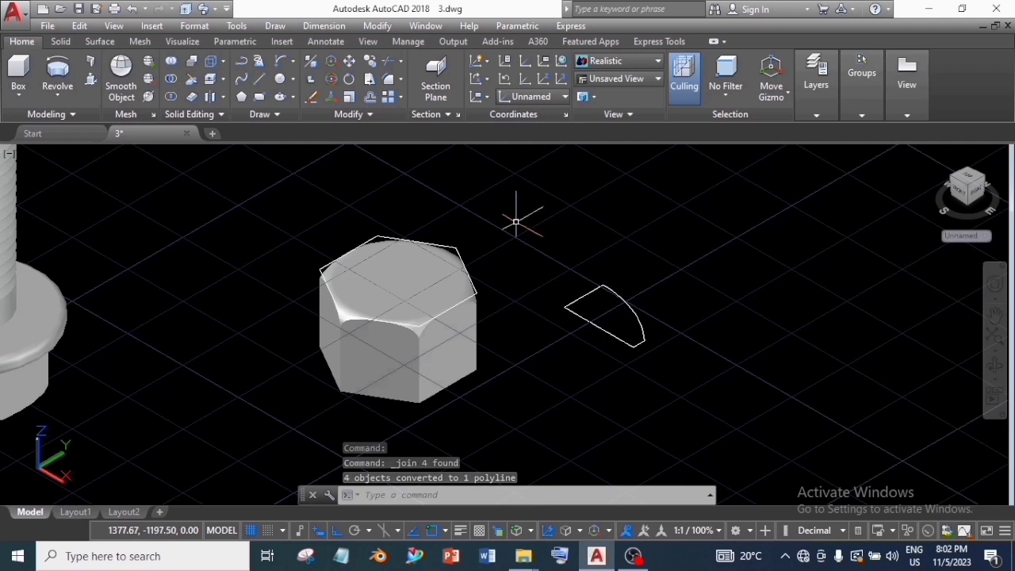
# - Rotate the joined flange profile 90 degrees about the X axis through its centre so it stands upright
pyautogui.click(554, 272)
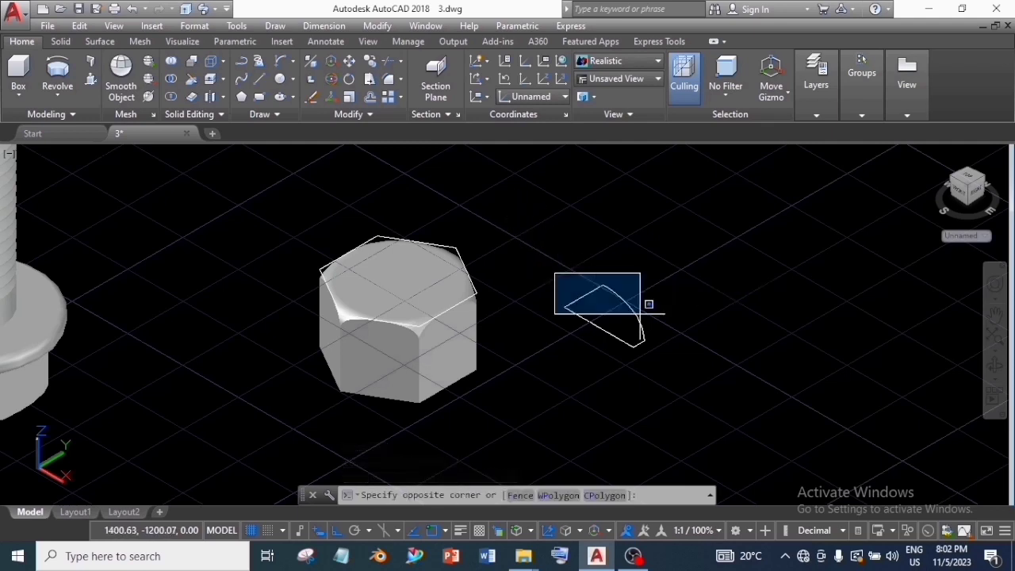
pyautogui.click(684, 359)
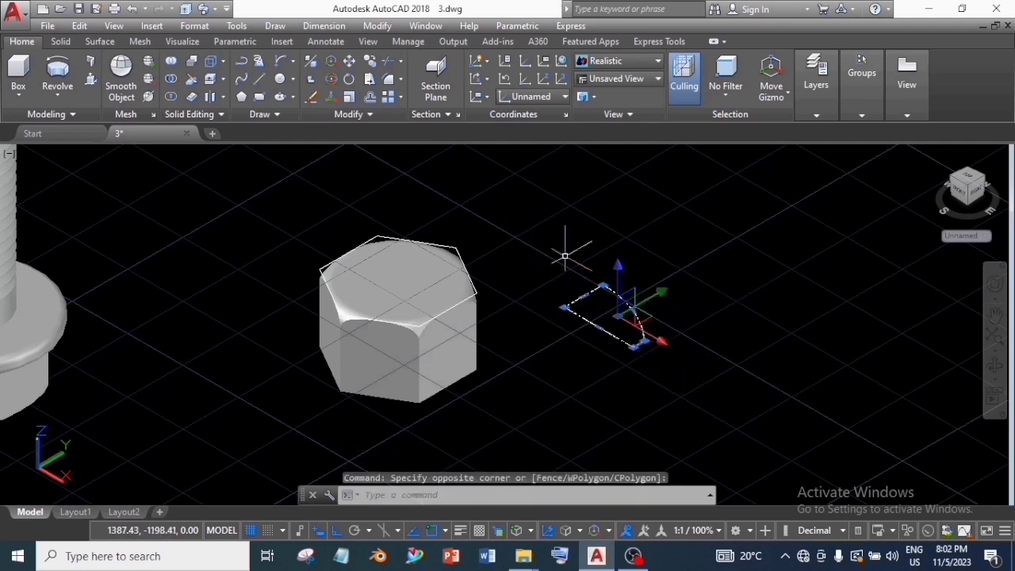
pyautogui.click(332, 80)
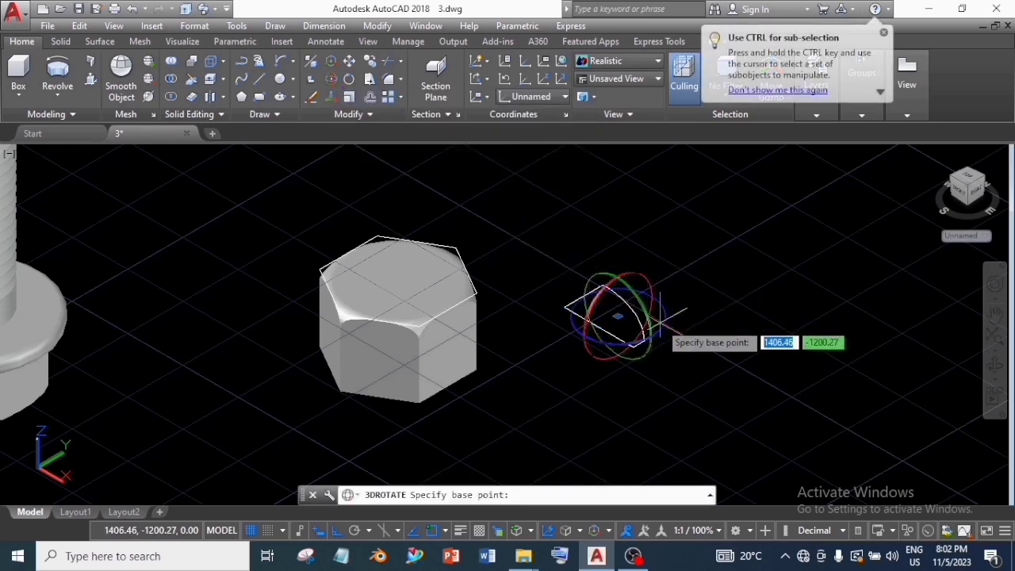
pyautogui.click(617, 315)
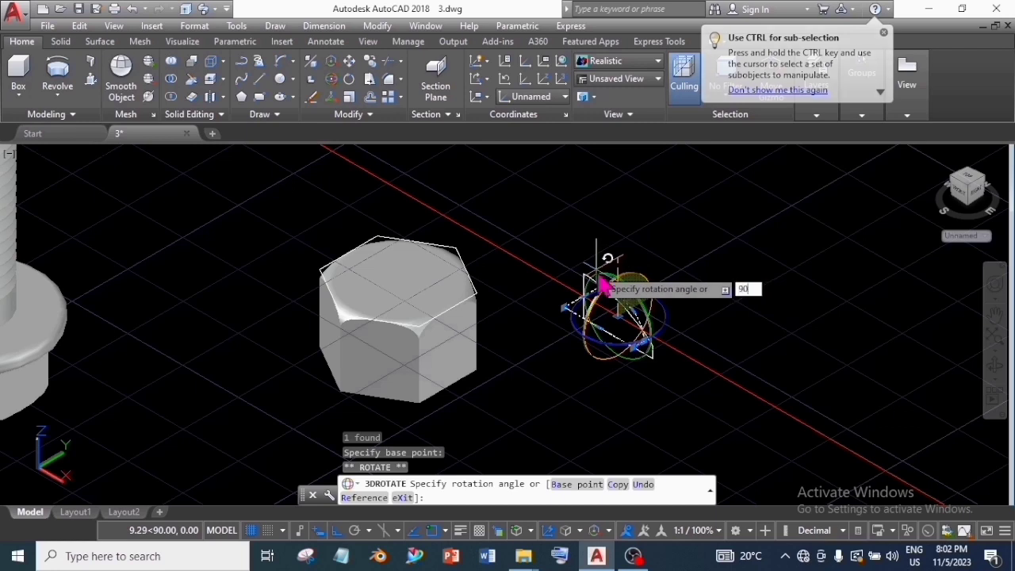
pyautogui.press('Return')
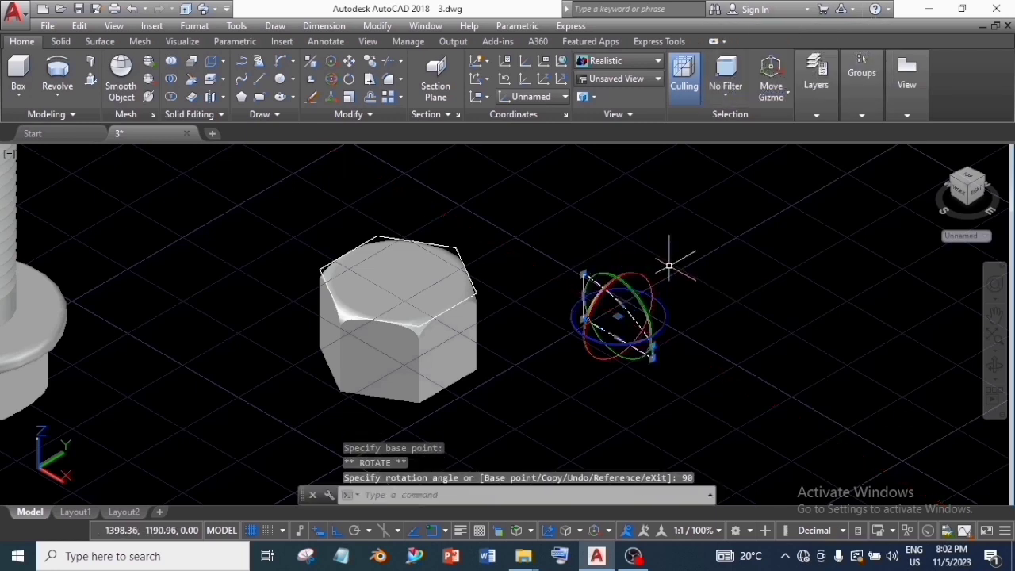
pyautogui.press('Escape')
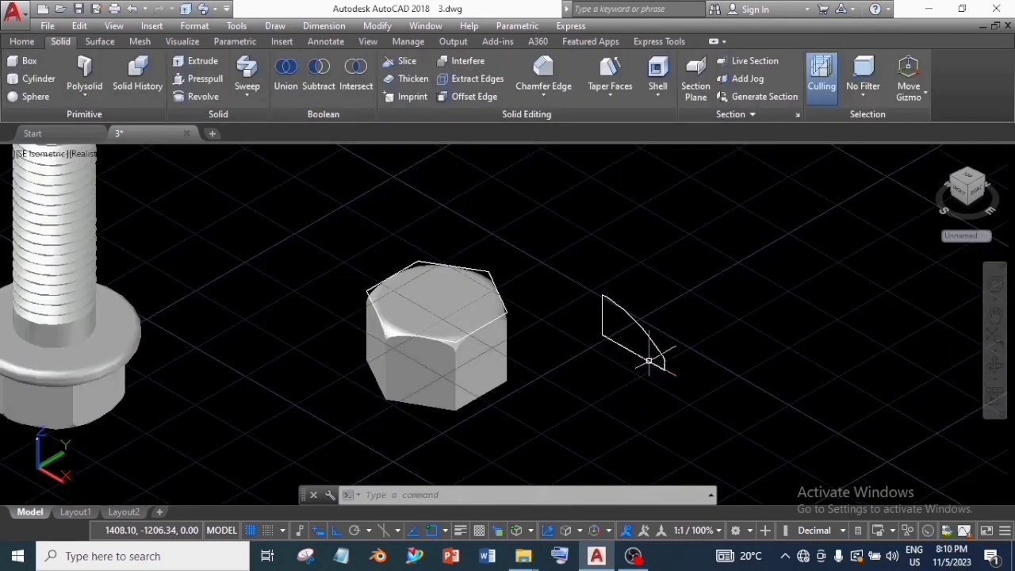
# - Move the upright profile from its lower inner corner to the centre of the hexagonal head's top face
pyautogui.click(648, 361)
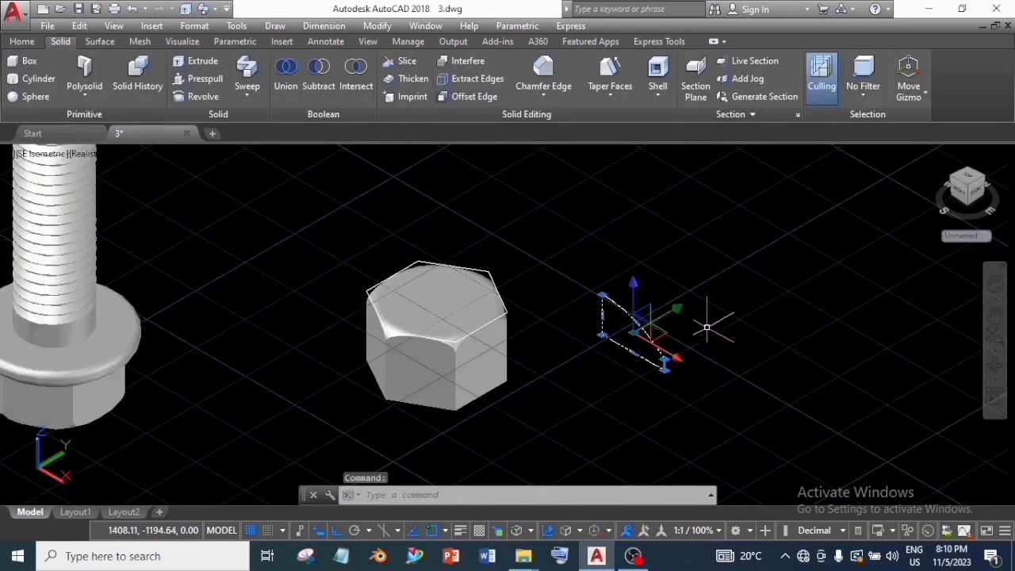
pyautogui.click(23, 43)
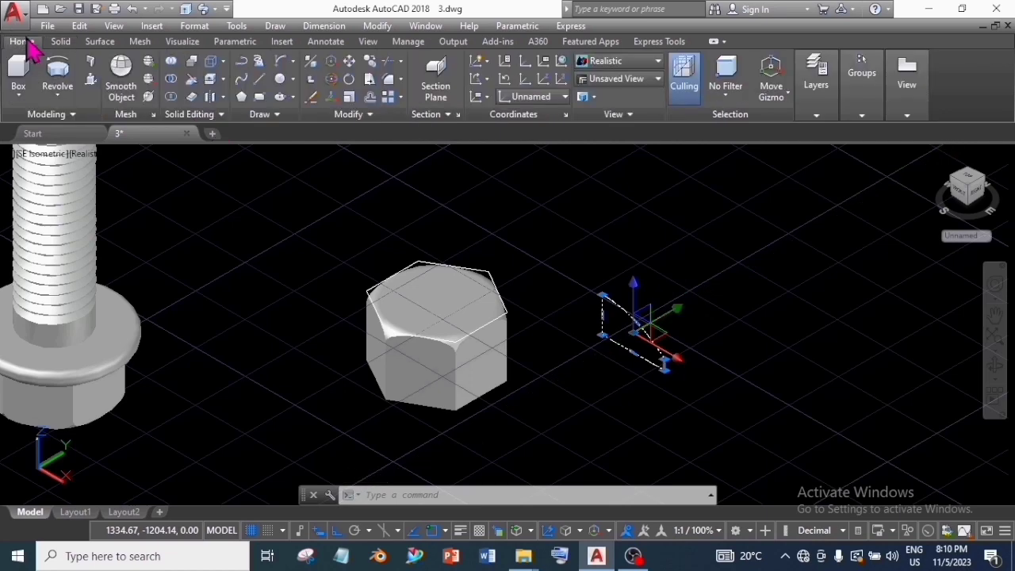
pyautogui.click(349, 61)
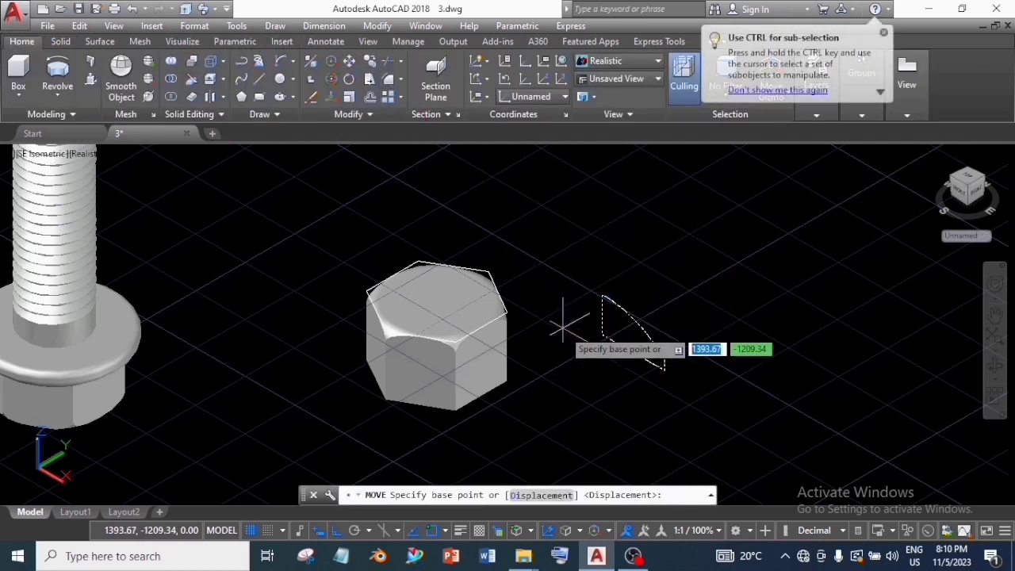
pyautogui.click(602, 335)
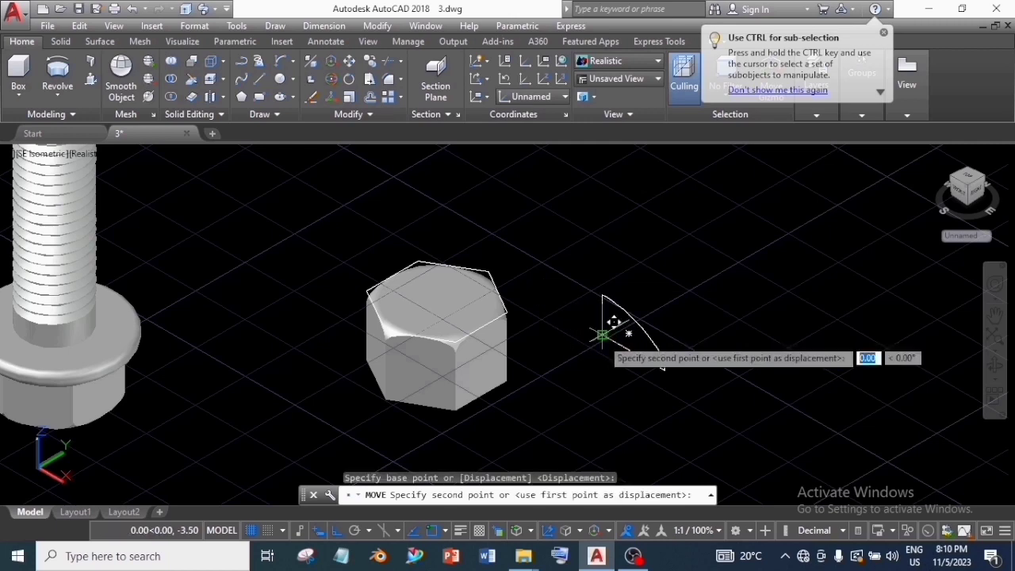
pyautogui.click(449, 289)
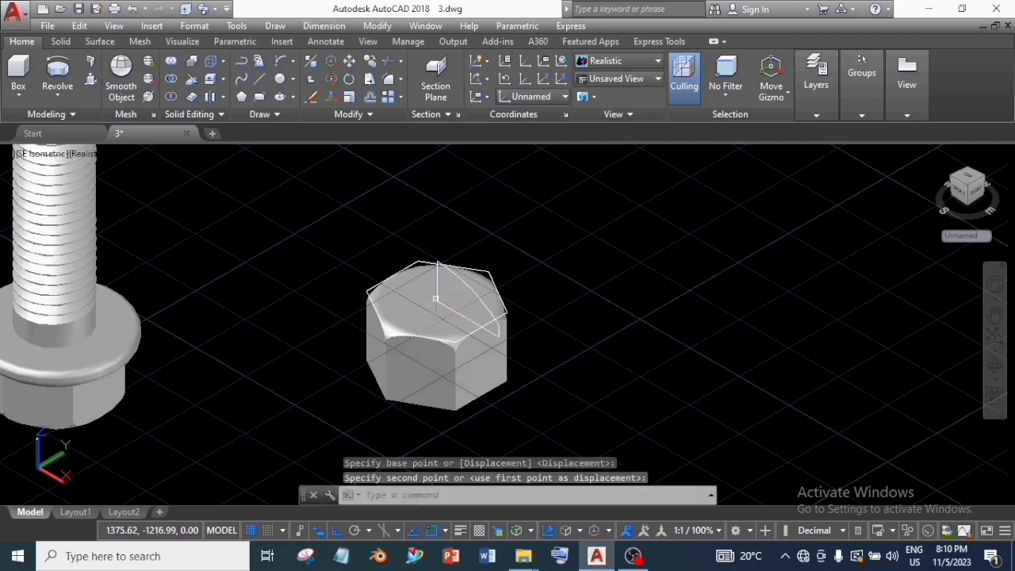
# - Move the profile polyline 12 units straight down along the Z axis, towards the base of the head
pyautogui.click(478, 301)
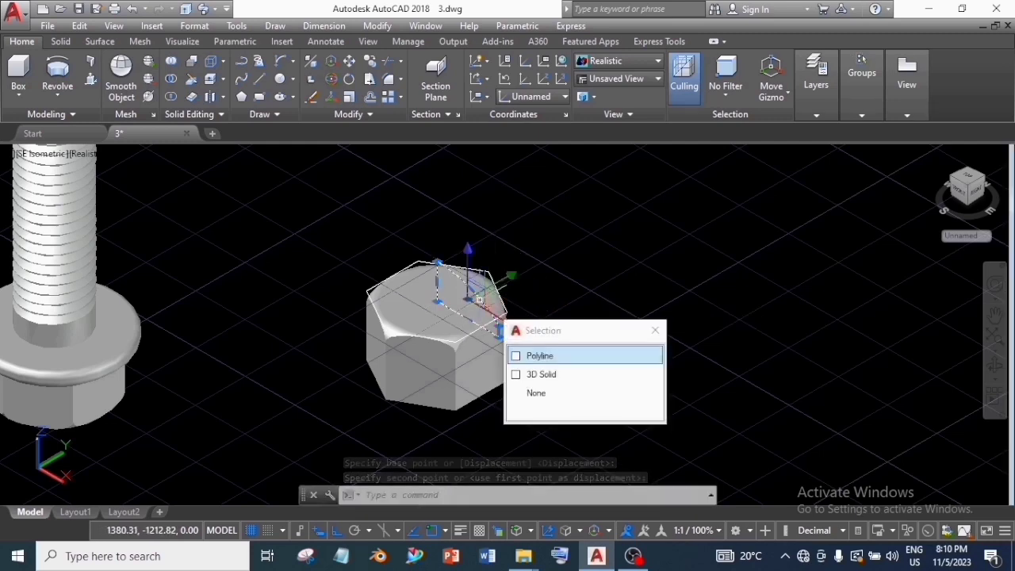
pyautogui.click(527, 355)
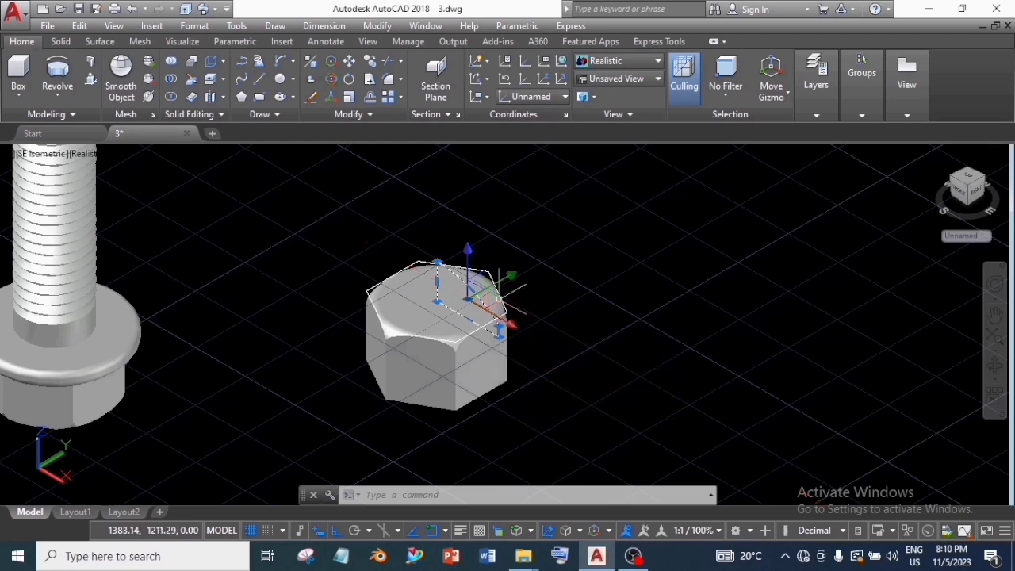
pyautogui.click(468, 273)
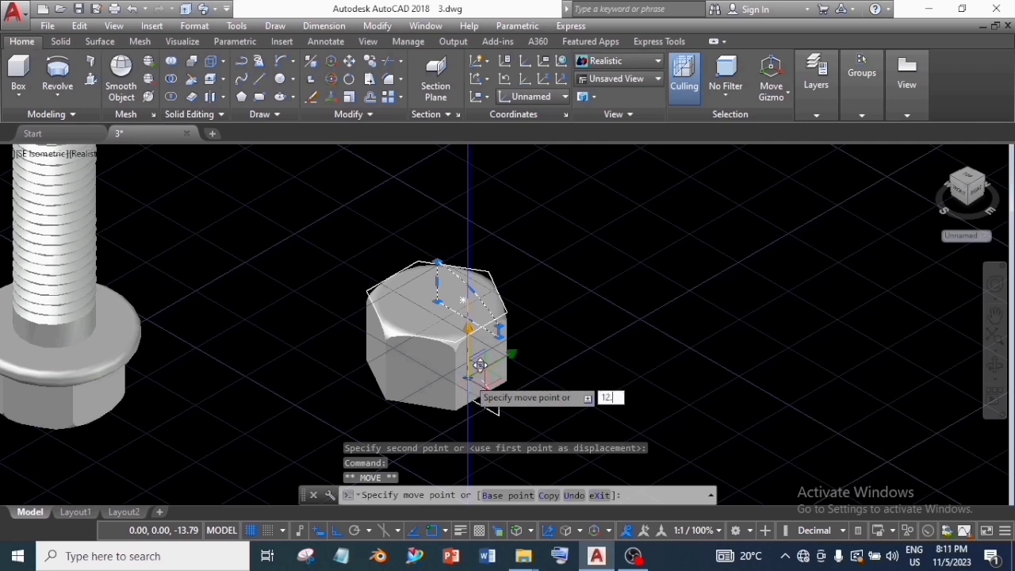
pyautogui.write('12.0')
pyautogui.press('Return')
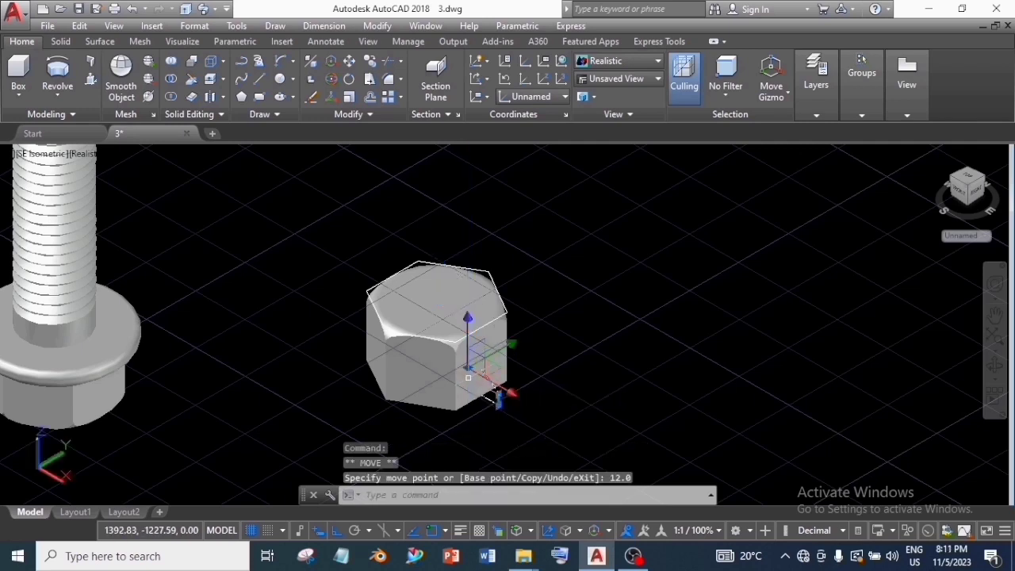
pyautogui.press('Escape')
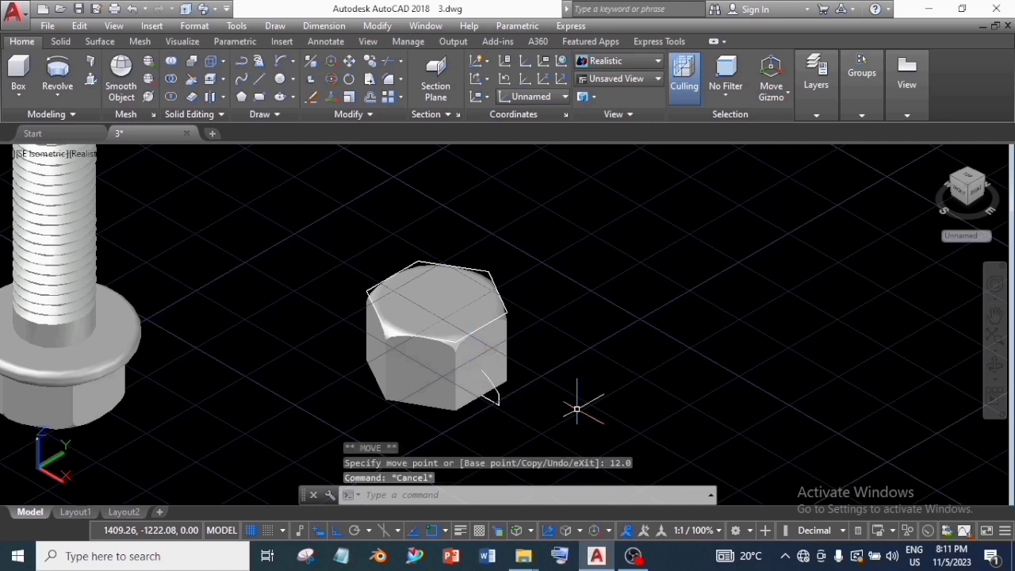
# - Revolve the flange profile 360 degrees around the vertical axis through the centre of the head
pyautogui.click(499, 398)
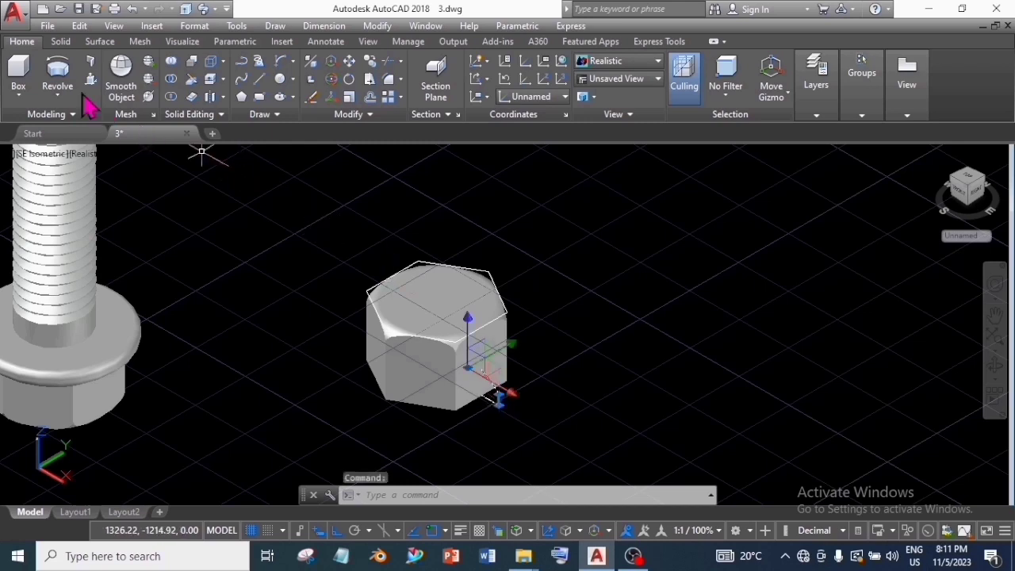
pyautogui.click(55, 80)
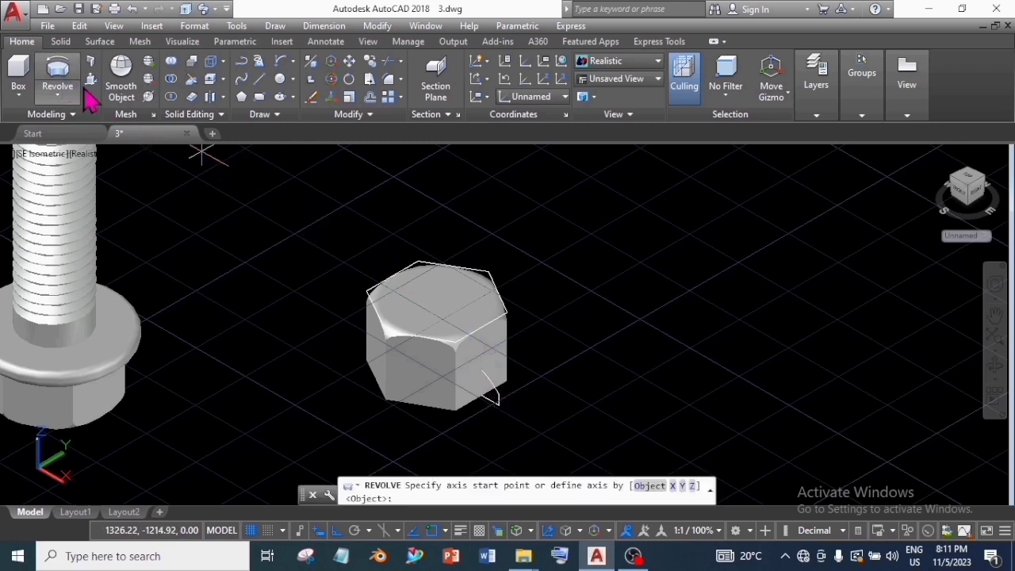
pyautogui.click(436, 301)
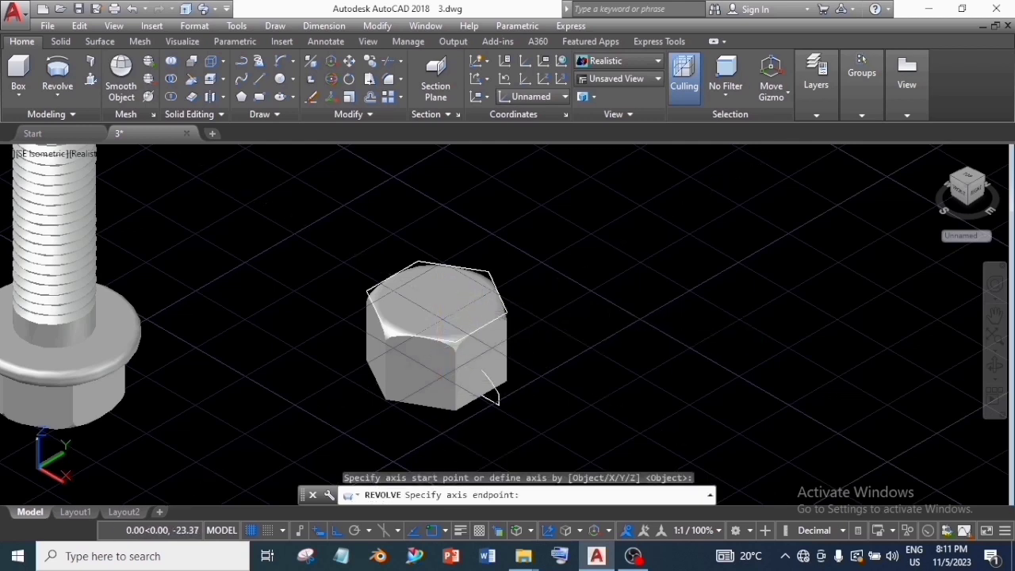
pyautogui.click(440, 353)
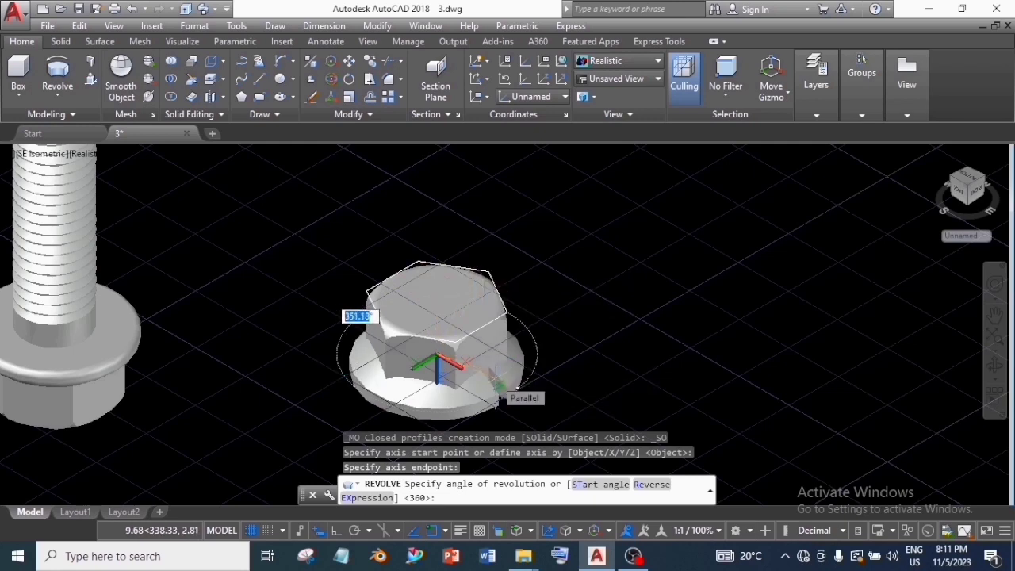
pyautogui.write('360')
pyautogui.press('Return')
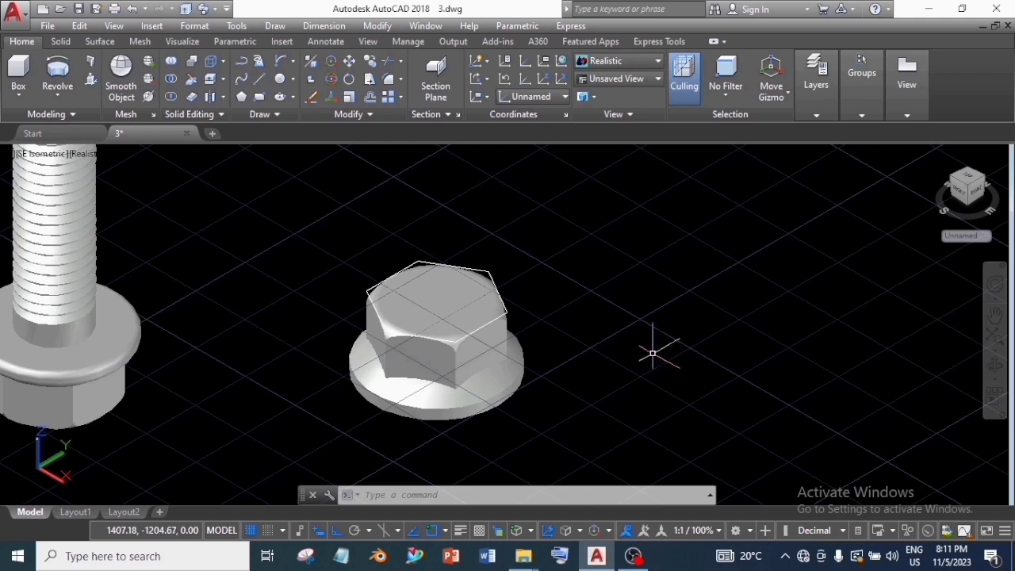
# - Fillet the upper and lower outer rim edges of the flange with a radius of 1
pyautogui.click(61, 41)
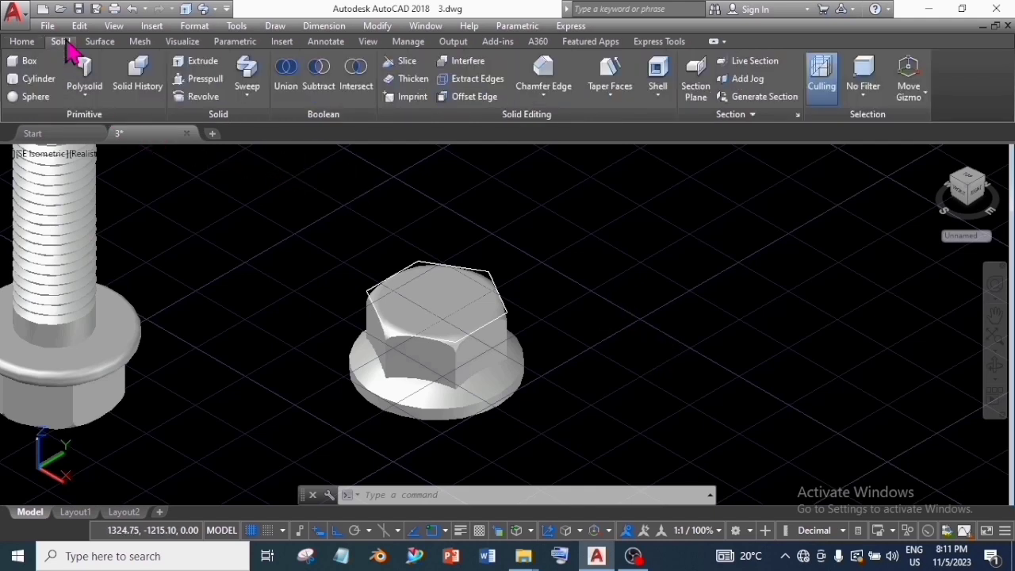
pyautogui.click(547, 99)
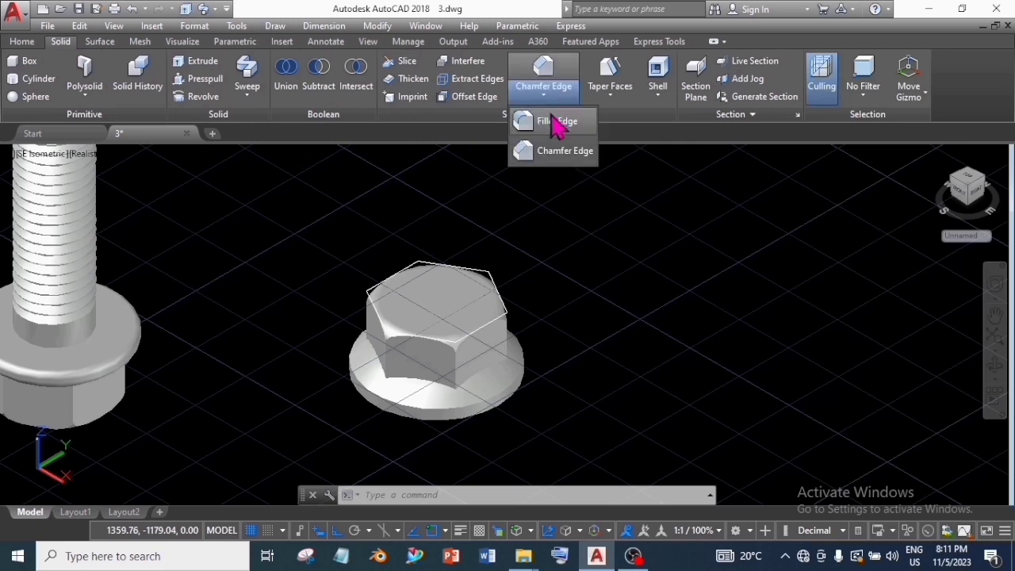
pyautogui.click(557, 127)
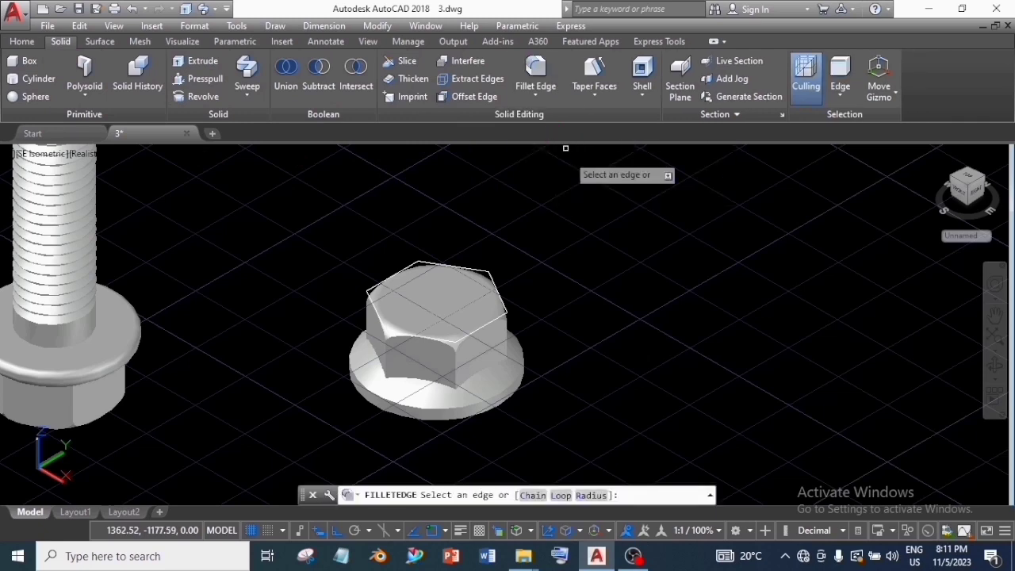
pyautogui.click(590, 495)
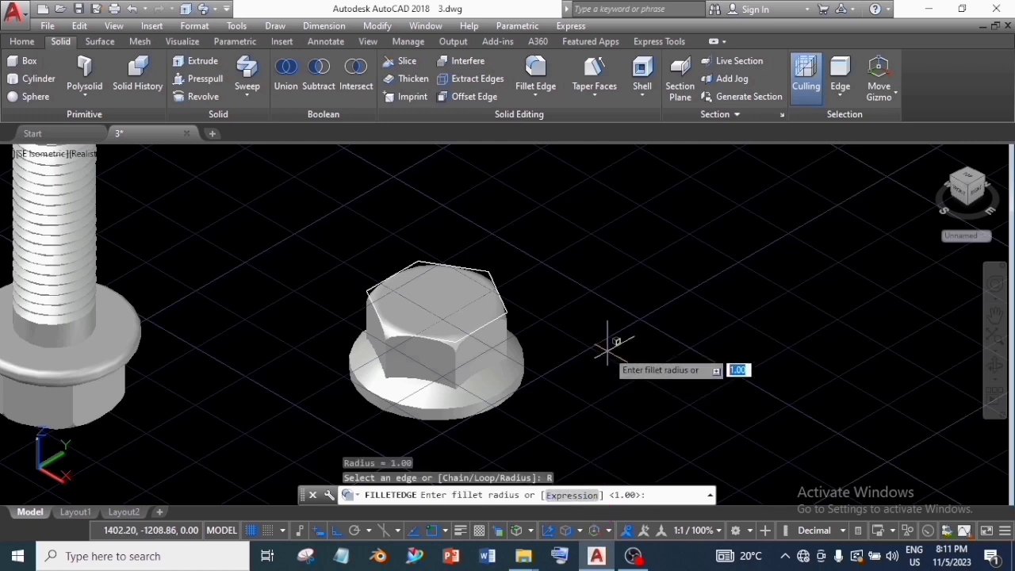
pyautogui.press('Return')
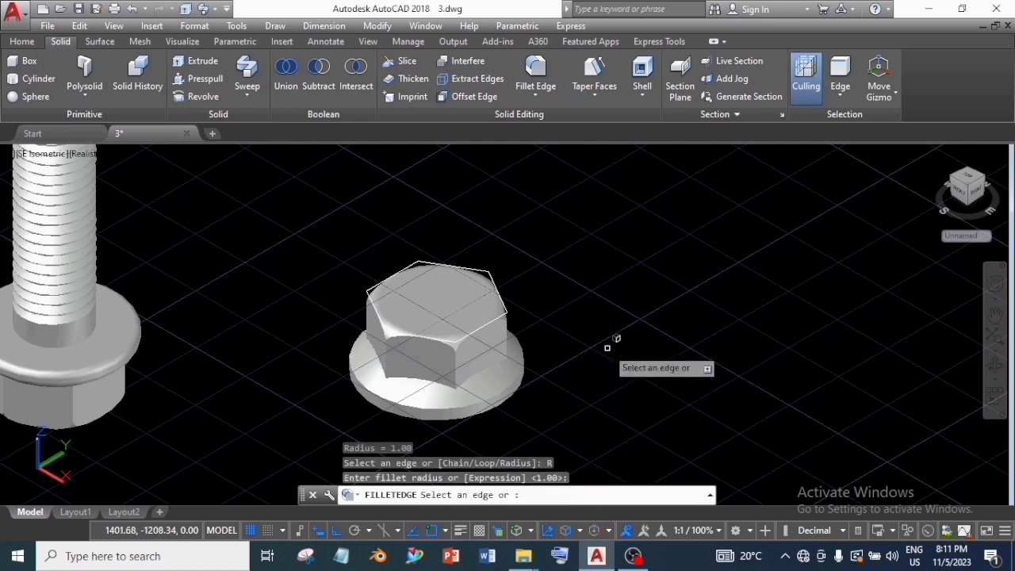
pyautogui.click(496, 396)
pyautogui.click(487, 408)
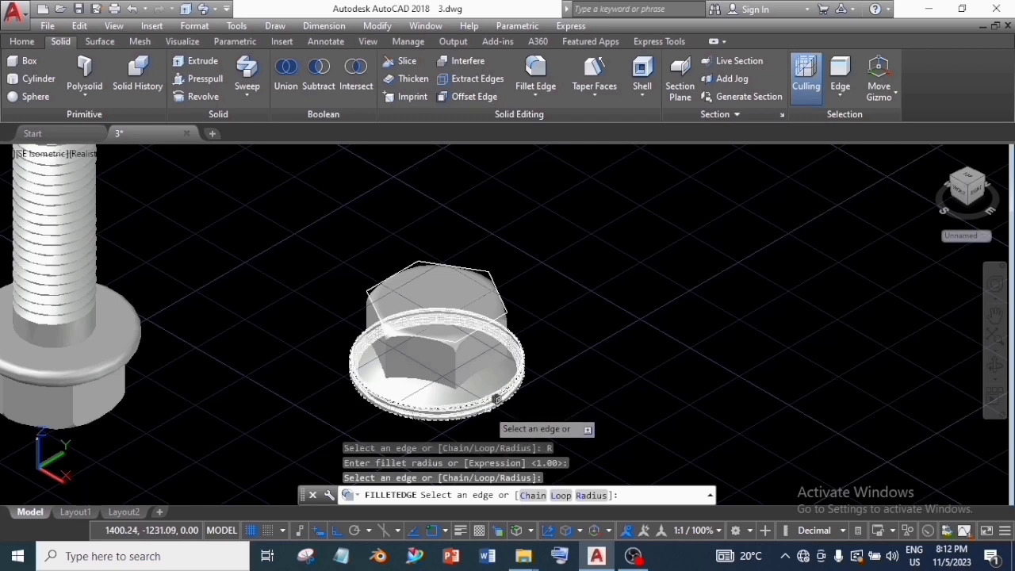
pyautogui.press('Return')
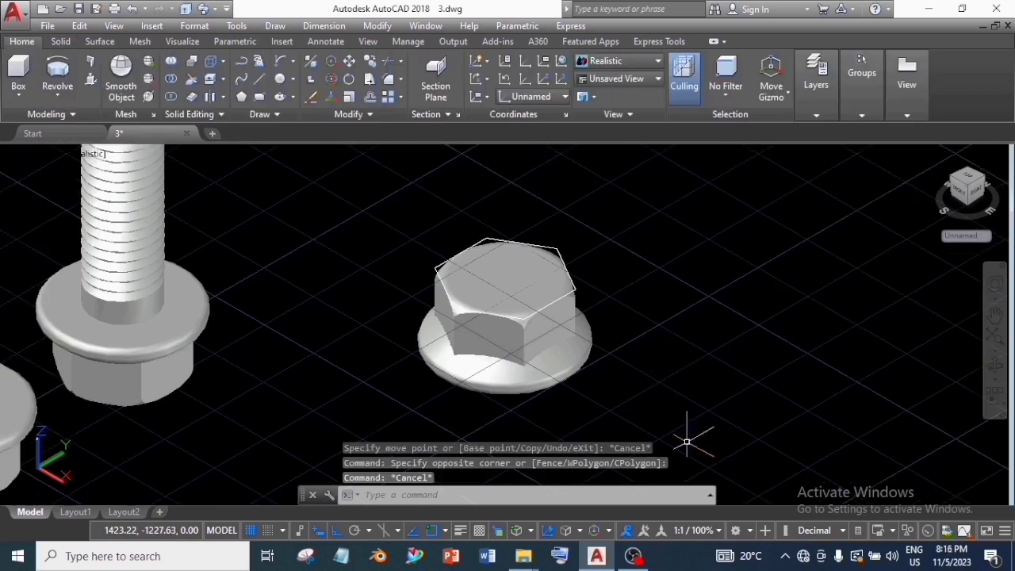
# - Unite the hexagonal head and the filleted flange into one solid
pyautogui.click(171, 64)
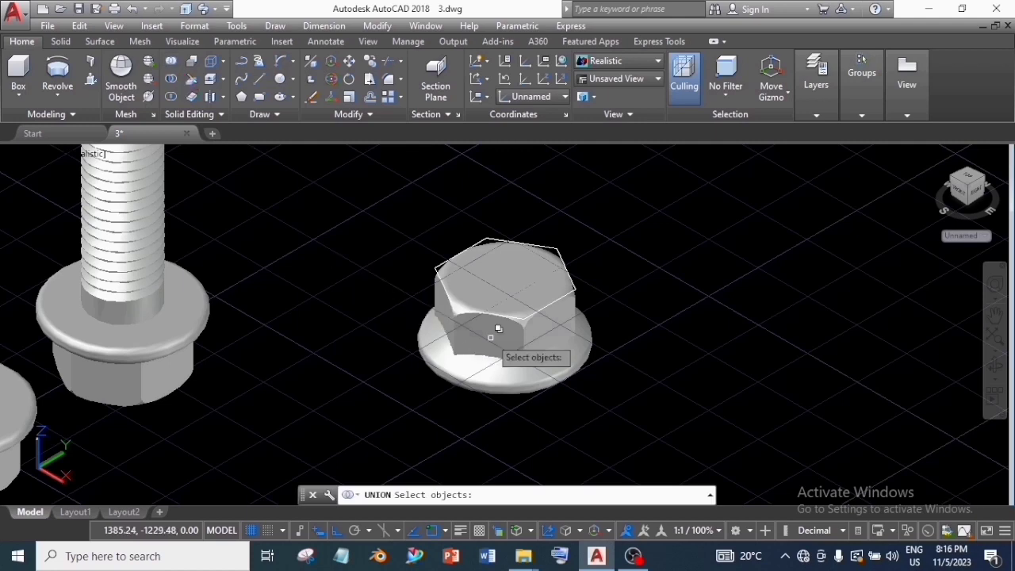
pyautogui.click(500, 365)
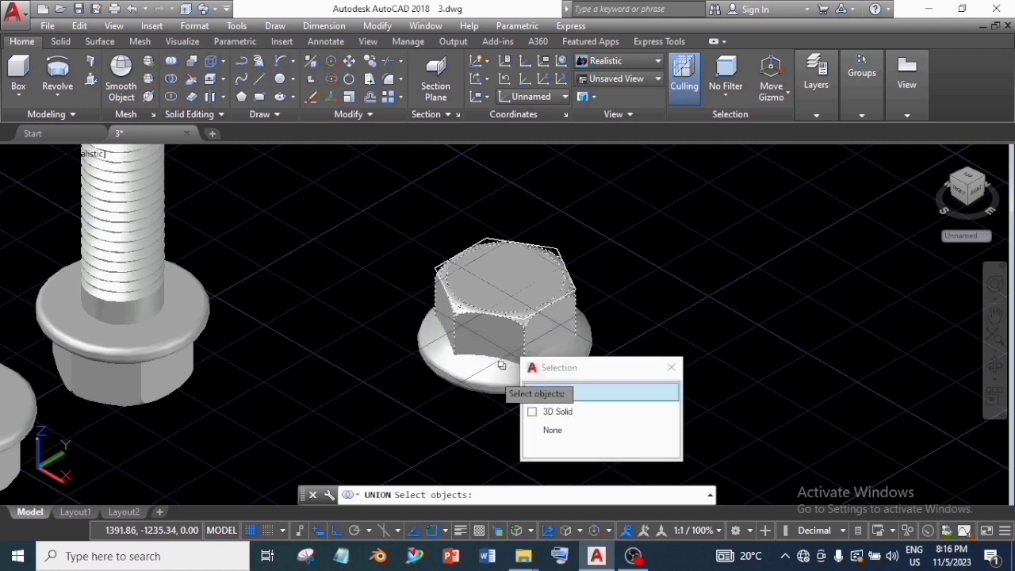
pyautogui.click(495, 373)
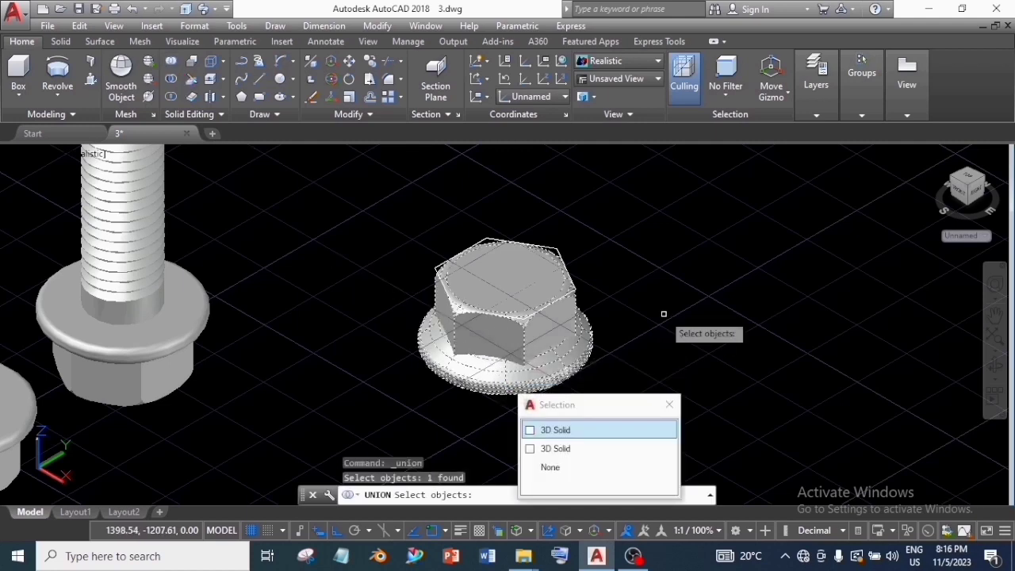
pyautogui.press('Return')
pyautogui.press('Return')
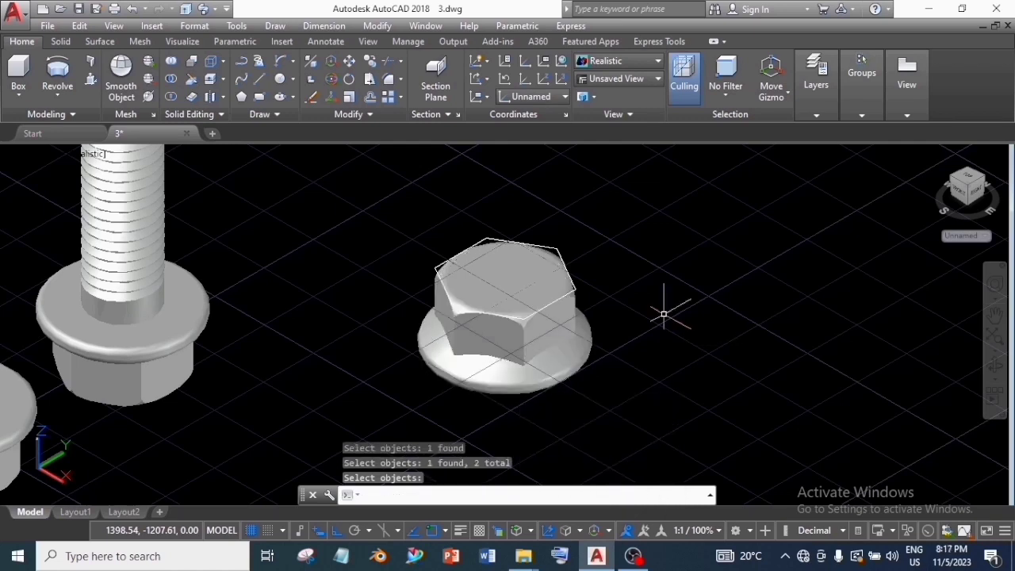
pyautogui.click(533, 359)
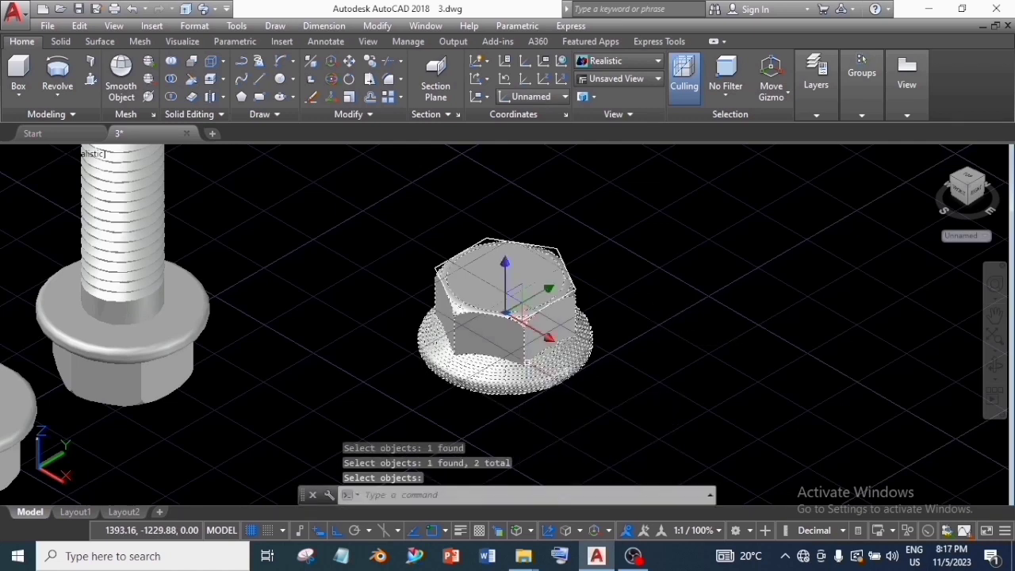
pyautogui.press('Escape')
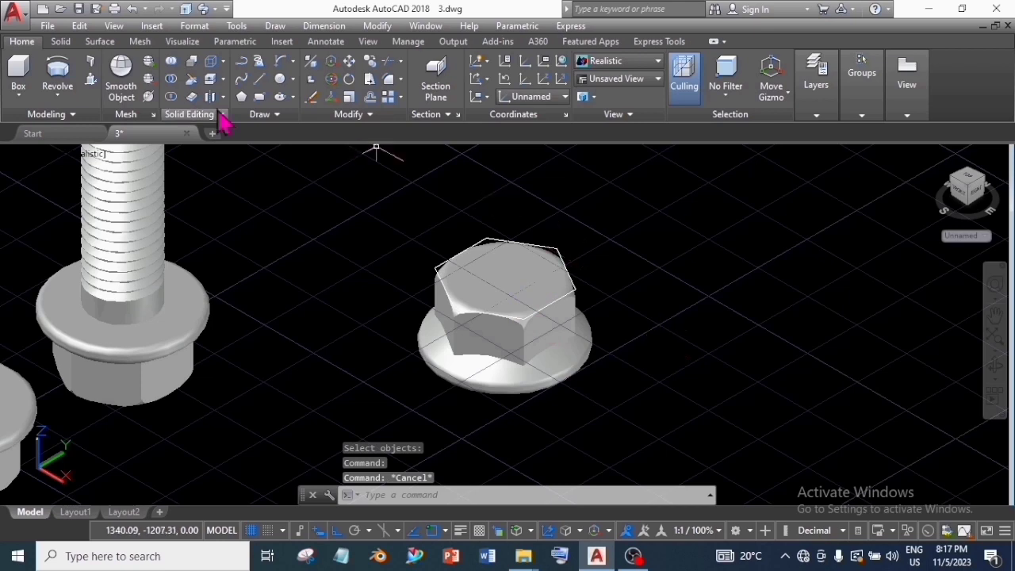
# - Draw a circle of radius 5.1 centred on the hexagonal head's top face
pyautogui.click(281, 79)
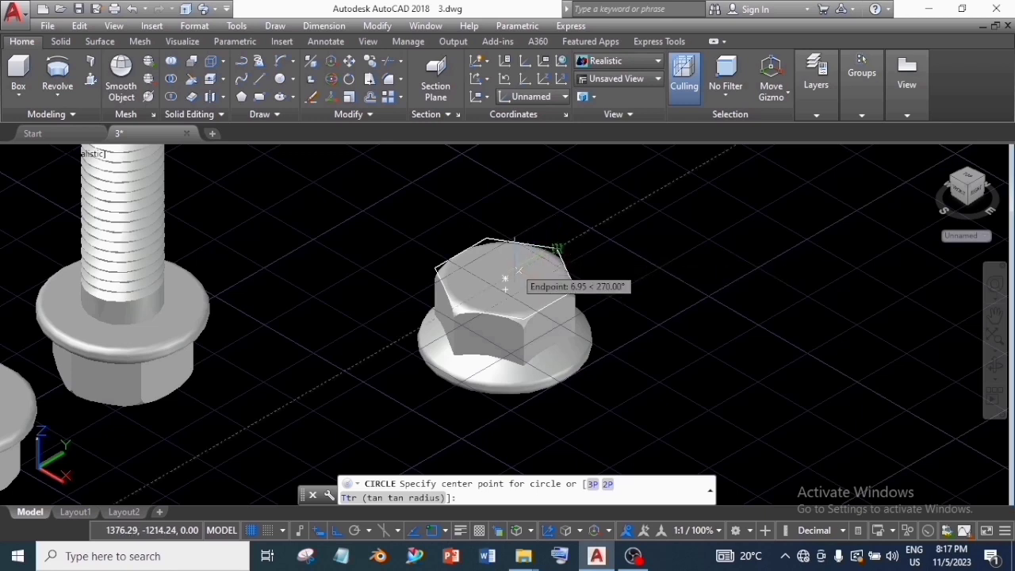
pyautogui.click(505, 278)
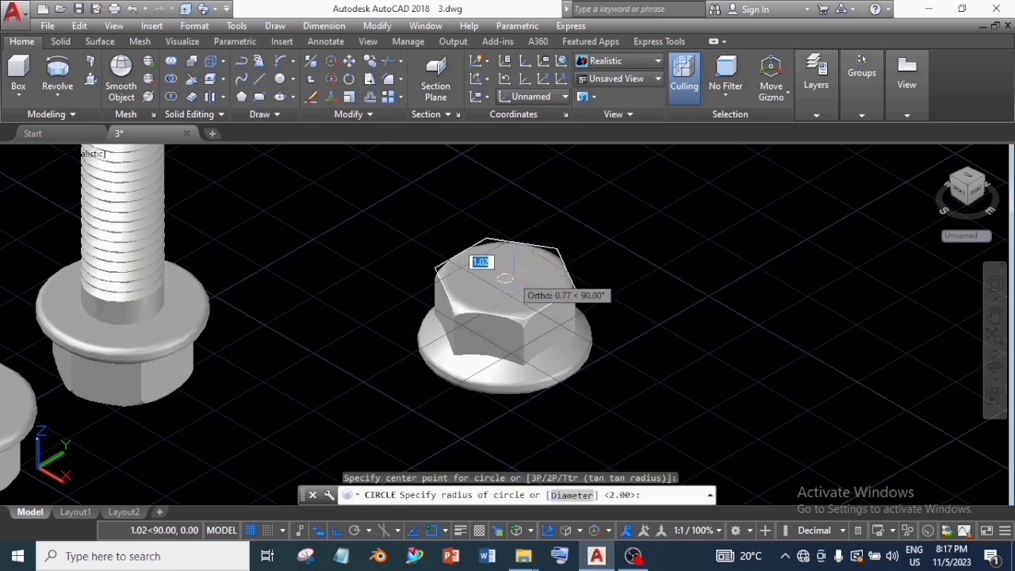
pyautogui.write('5')
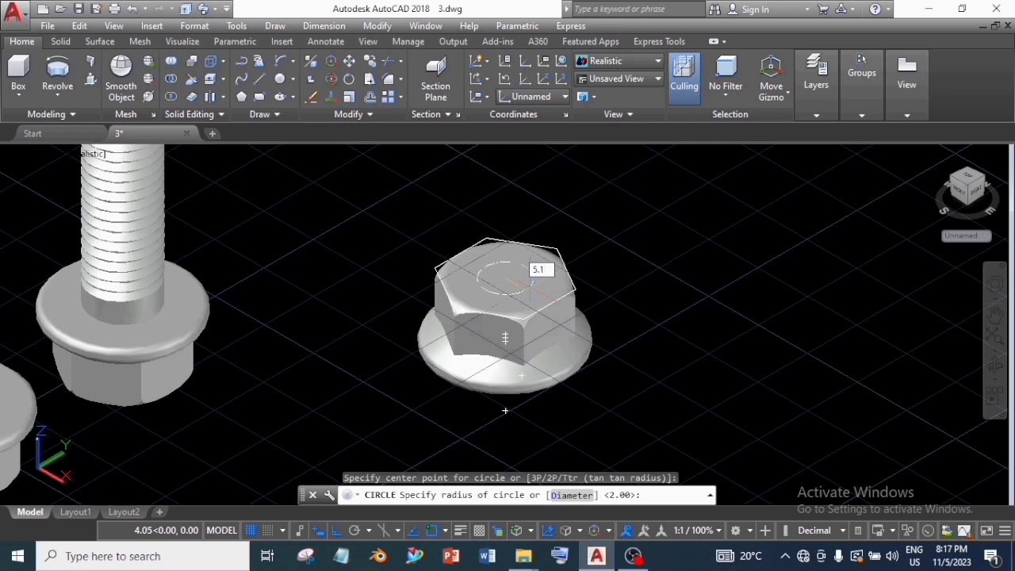
pyautogui.write('.1')
pyautogui.press('Return')
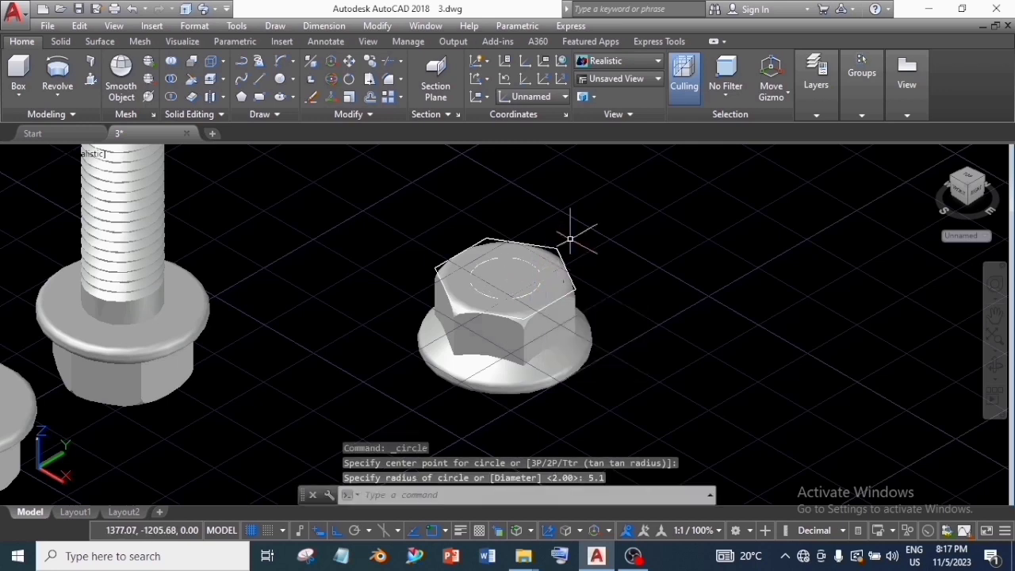
# - Presspull the circular area downwards through the head and flange to cut a through hole
pyautogui.click(92, 80)
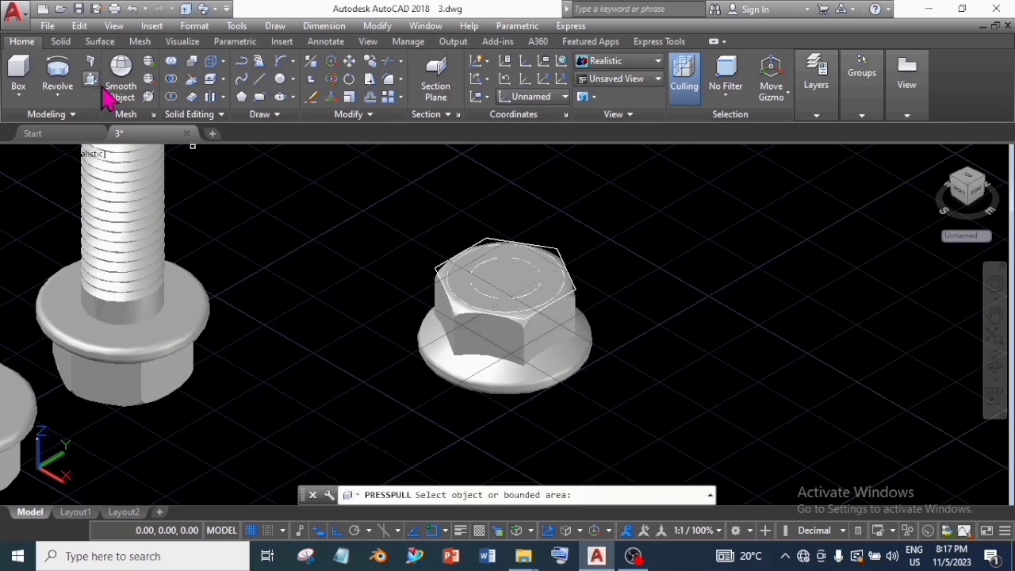
pyautogui.click(504, 343)
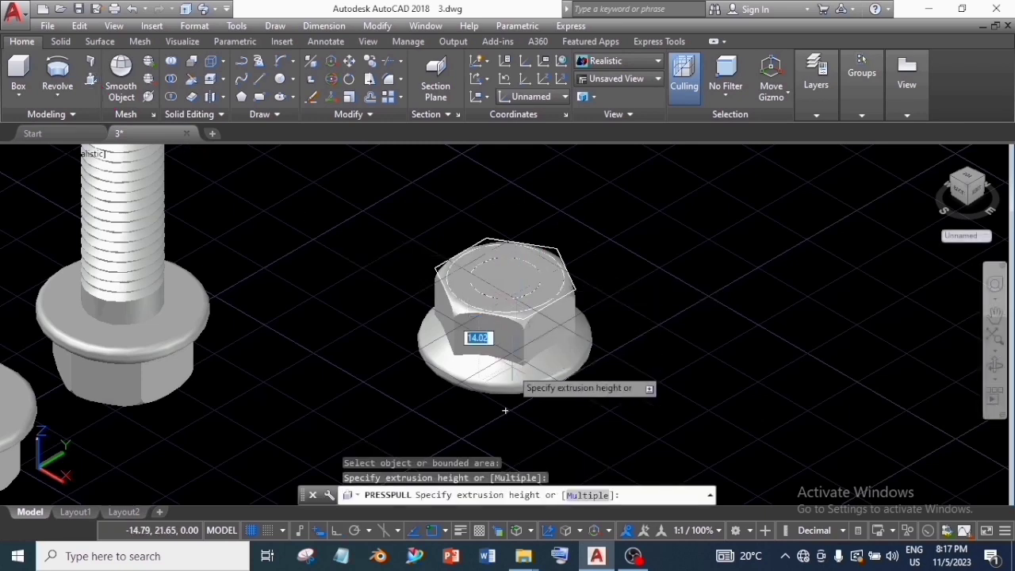
pyautogui.click(506, 414)
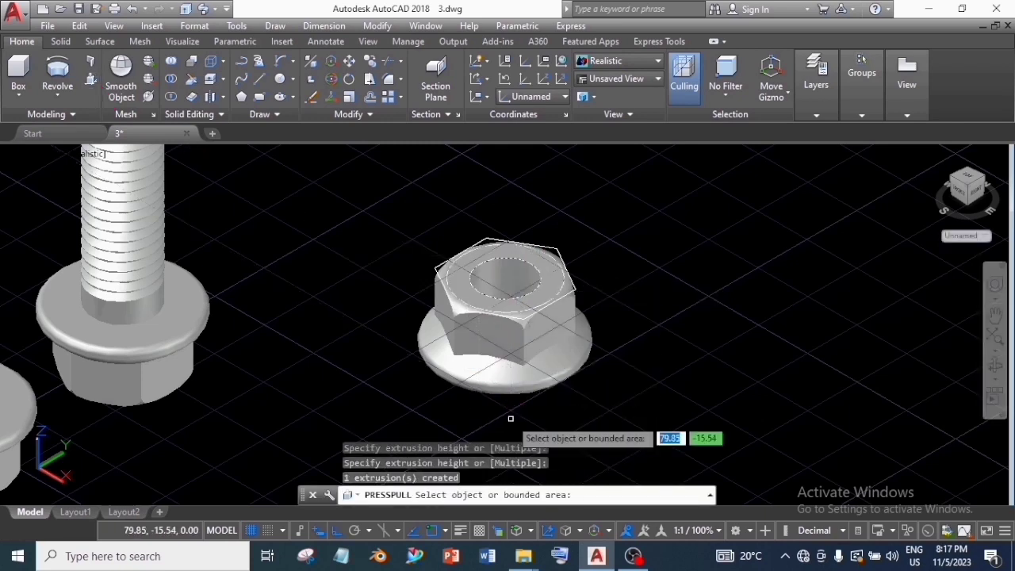
pyautogui.press('Return')
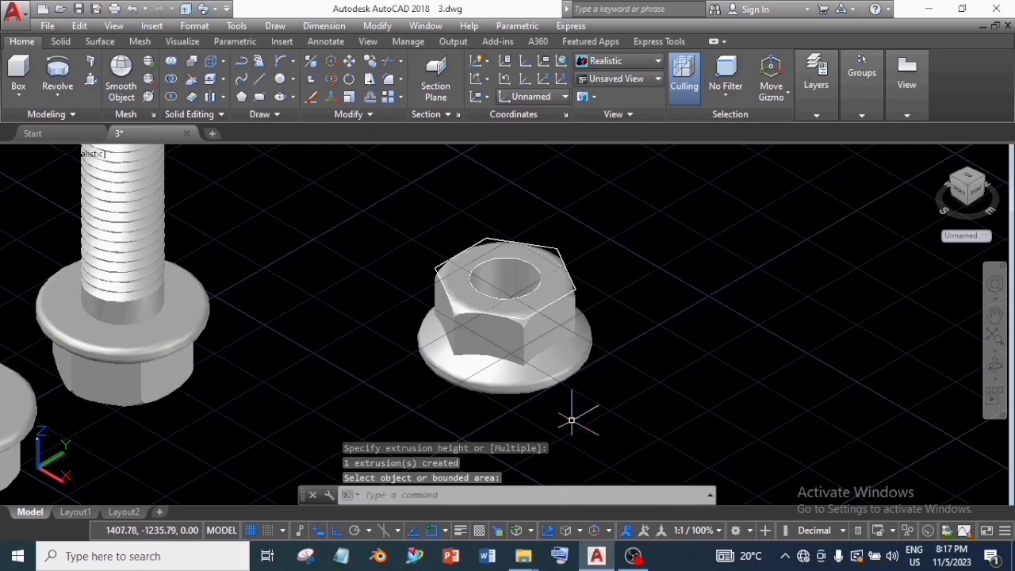
# - Set up an edge chamfer with both distances at 1 and select the upper rim of the hole
pyautogui.moveTo(574, 417)
pyautogui.keyDown('shift'); pyautogui.mouseDown(button='middle')
pyautogui.moveTo(570, 446)
pyautogui.moveTo(561, 403)
pyautogui.mouseUp(button='middle'); pyautogui.keyUp('shift')
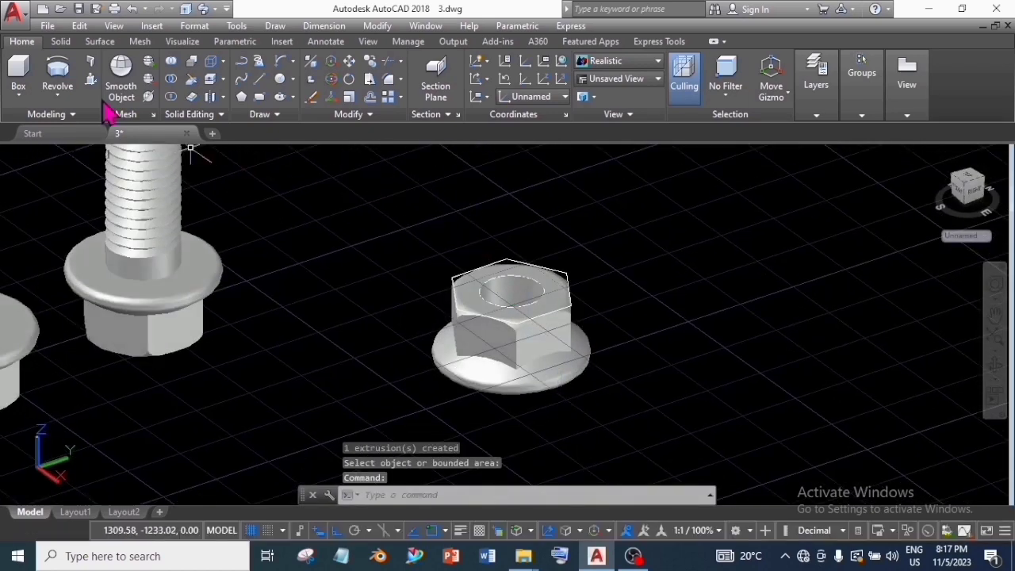
pyautogui.click(62, 41)
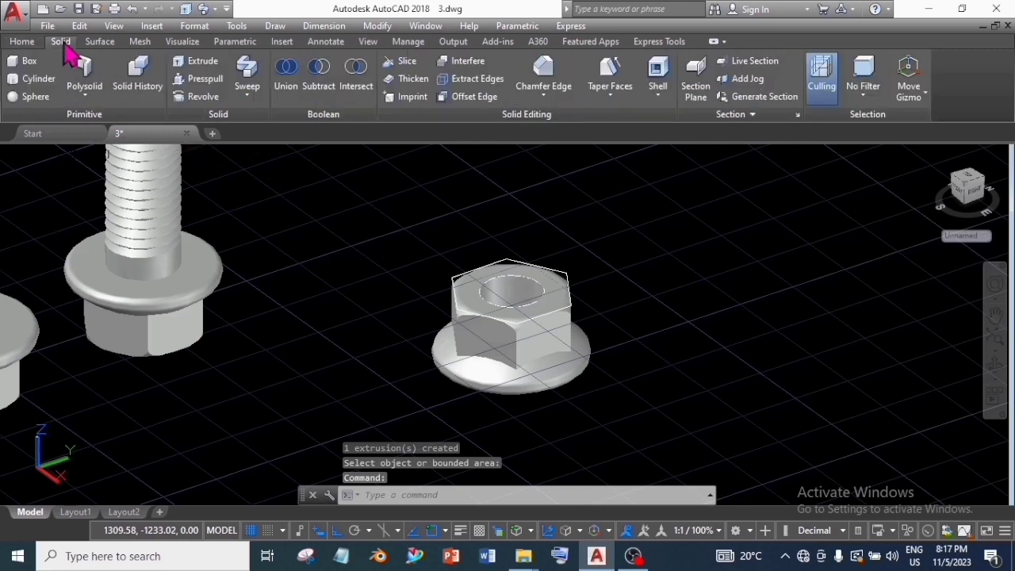
pyautogui.click(559, 87)
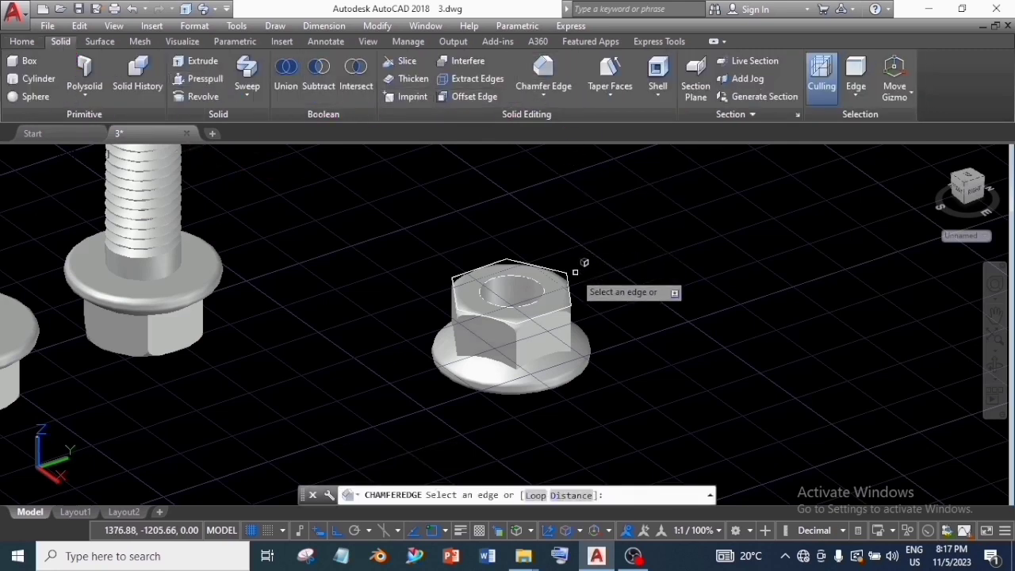
pyautogui.click(572, 497)
pyautogui.press('Return')
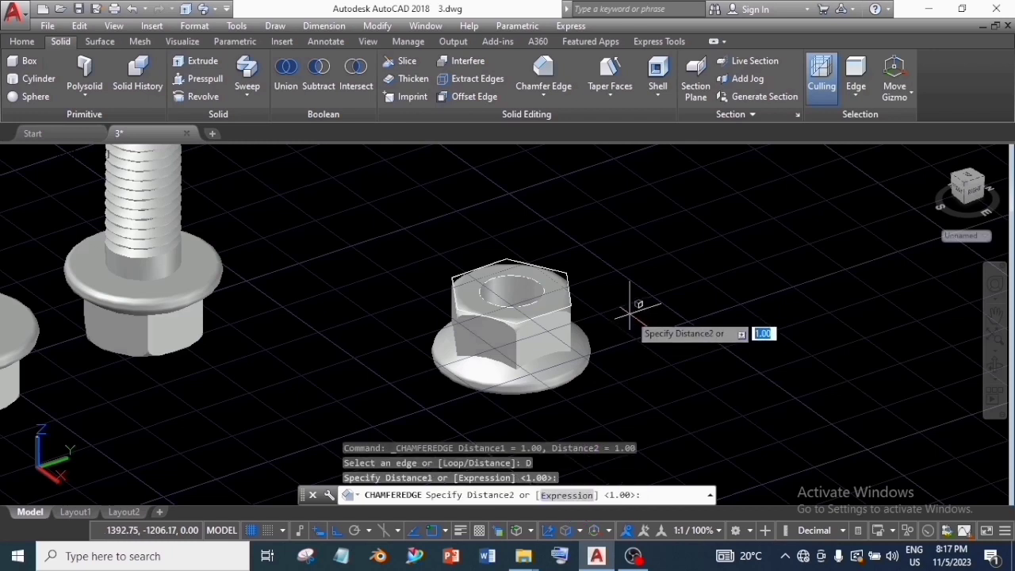
pyautogui.press('Return')
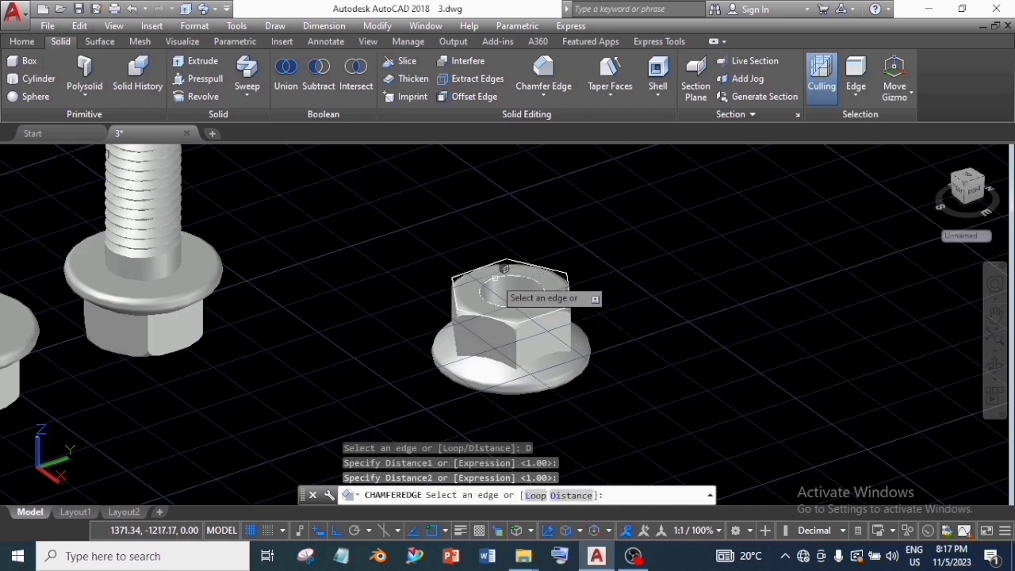
pyautogui.click(494, 278)
pyautogui.click(503, 269)
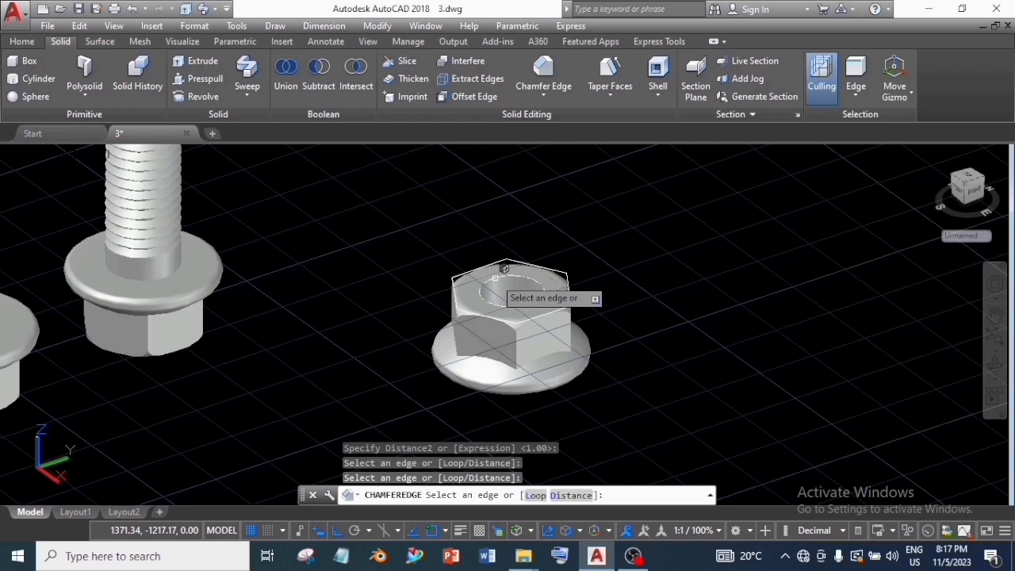
pyautogui.click(531, 307)
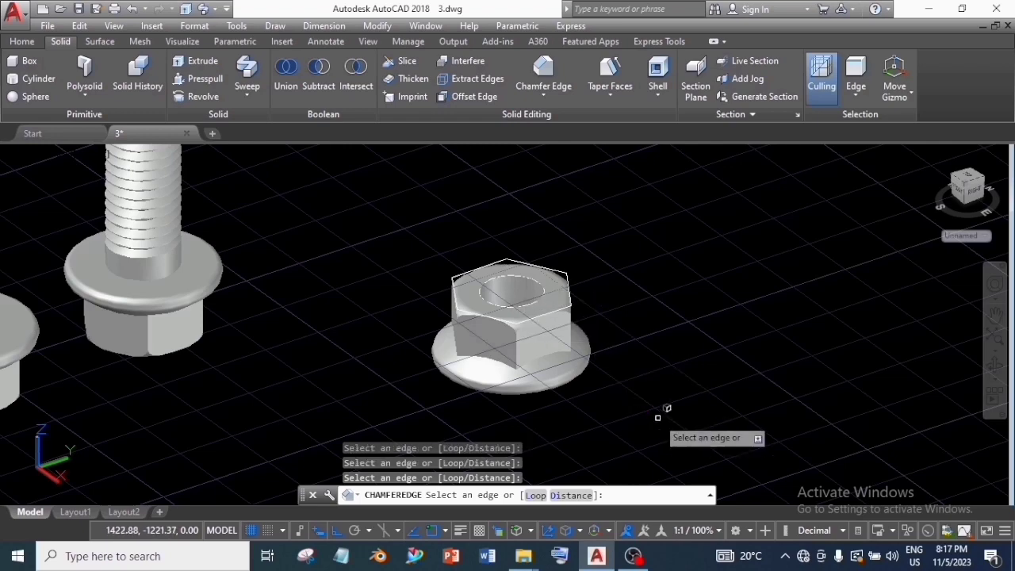
pyautogui.keyDown('shift'); pyautogui.moveTo(657, 419); pyautogui.dragTo(664, 442, button='middle'); pyautogui.keyUp('shift')
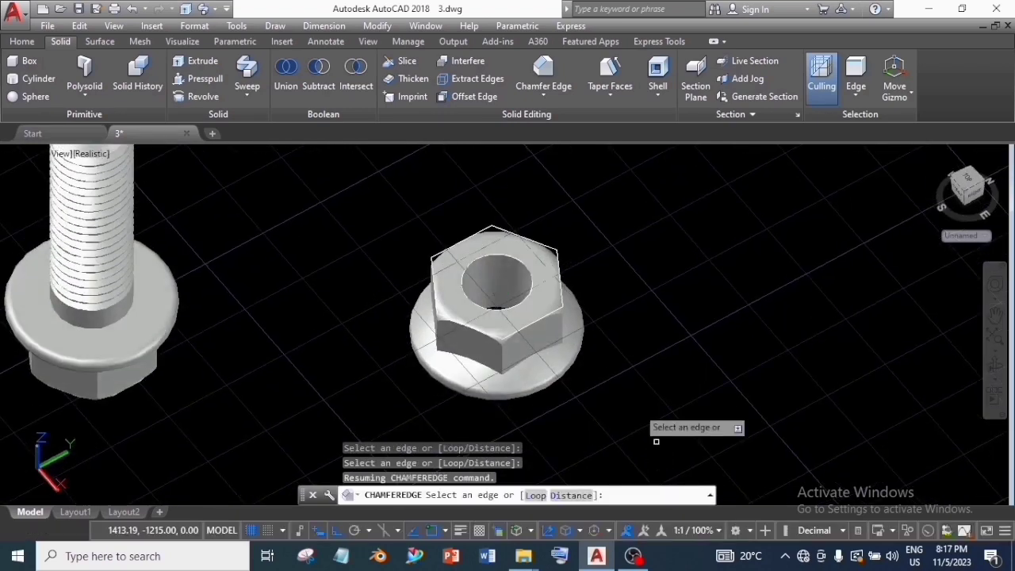
pyautogui.doubleClick(485, 256)
pyautogui.scroll(3, 485, 256)
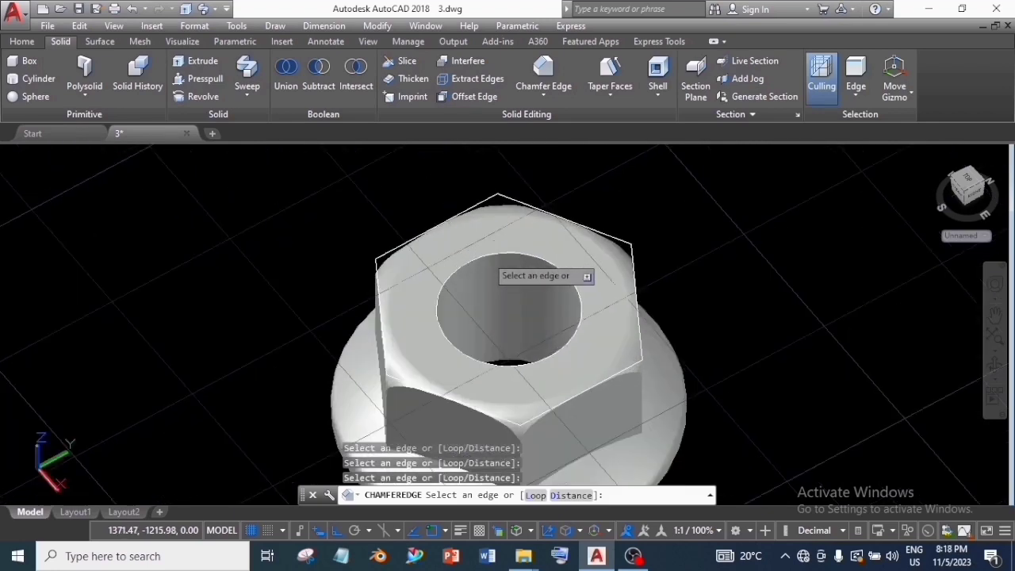
pyautogui.click(486, 260)
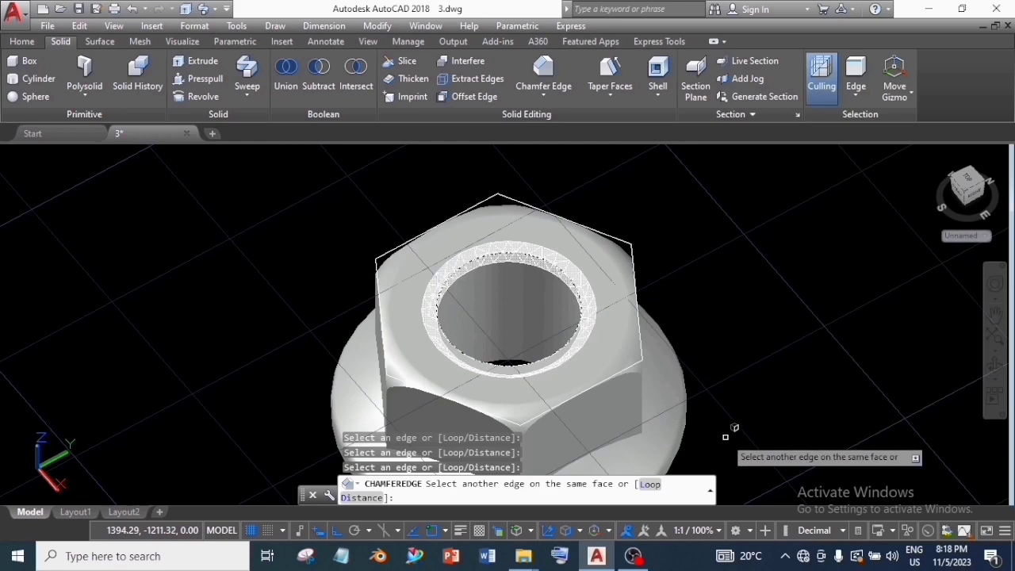
# - Add the hole's lower rim on the flange underside to the chamfer selection and apply the chamfer
pyautogui.keyDown('shift'); pyautogui.moveTo(724, 436); pyautogui.dragTo(634, 380, button='middle'); pyautogui.keyUp('shift')
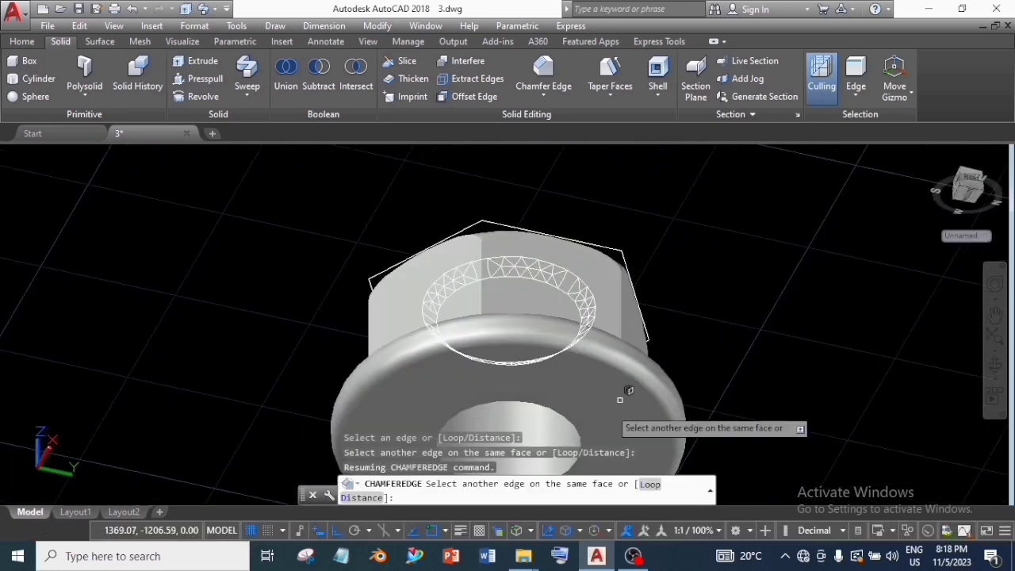
pyautogui.click(572, 422)
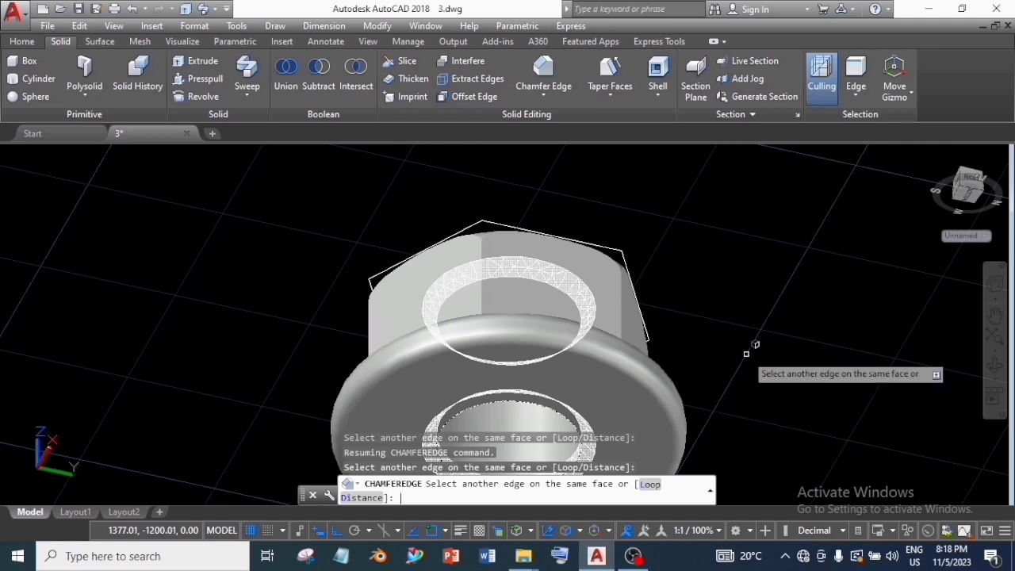
pyautogui.press('Return')
pyautogui.keyDown('shift'); pyautogui.moveTo(710, 364); pyautogui.dragTo(689, 471, button='middle'); pyautogui.keyUp('shift')
pyautogui.press('Return')
# - Erase the leftover hexagon outline and the construction circle from the top of the nut
pyautogui.scroll(-4, 689, 444)
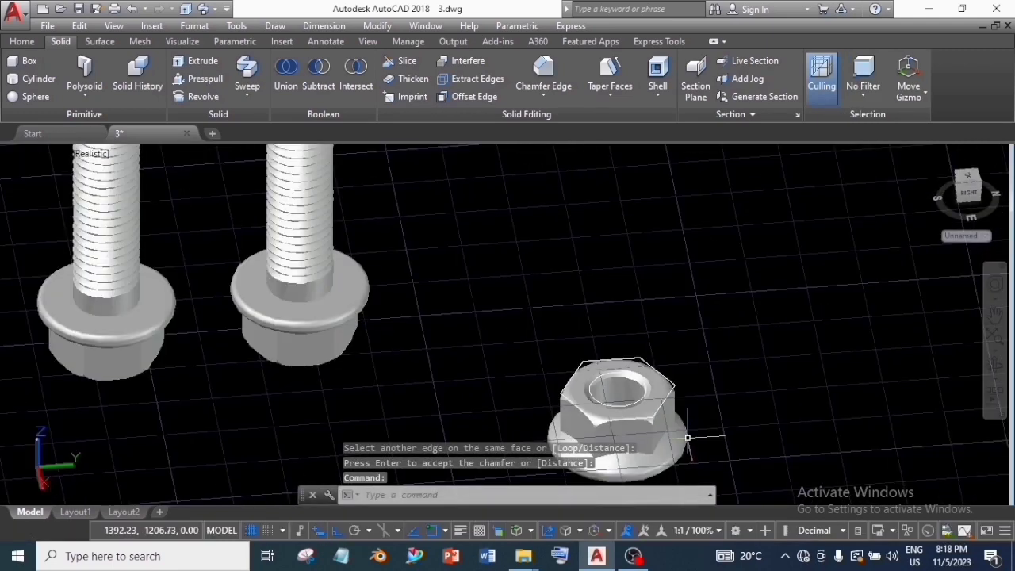
pyautogui.moveTo(689, 436); pyautogui.dragTo(653, 369, button='middle')
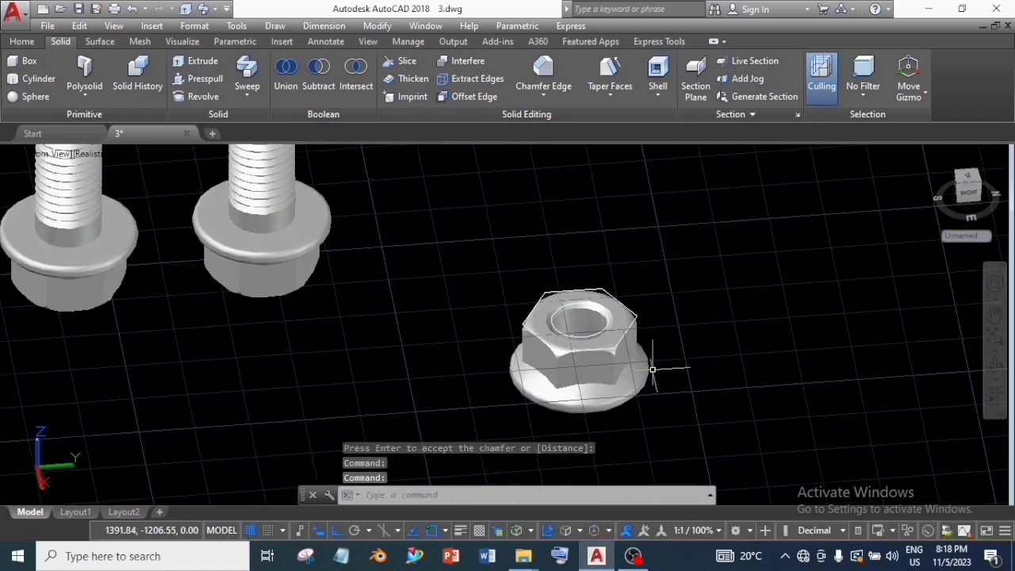
pyautogui.click(636, 316)
pyautogui.moveTo(639, 320)
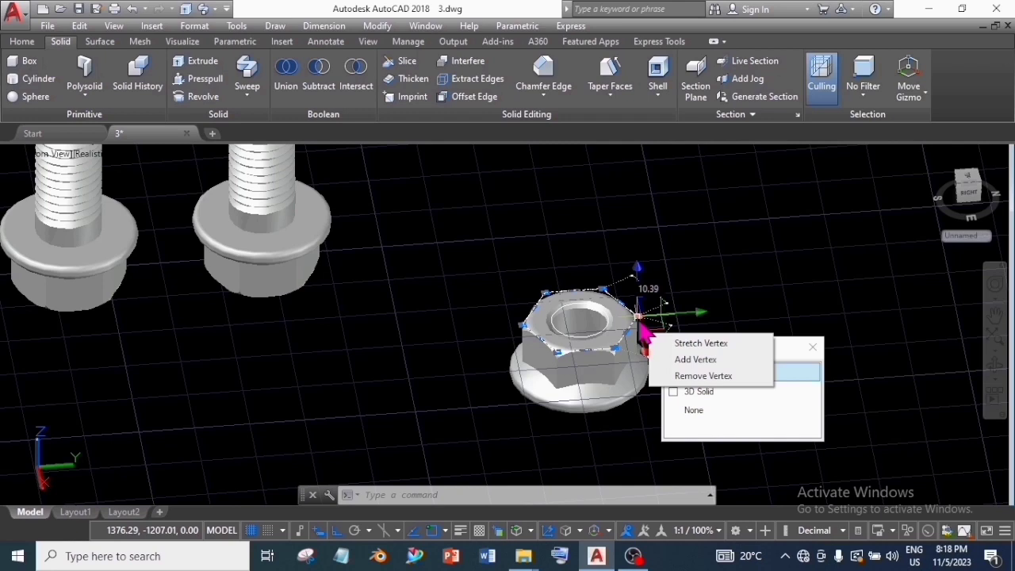
pyautogui.press('Delete')
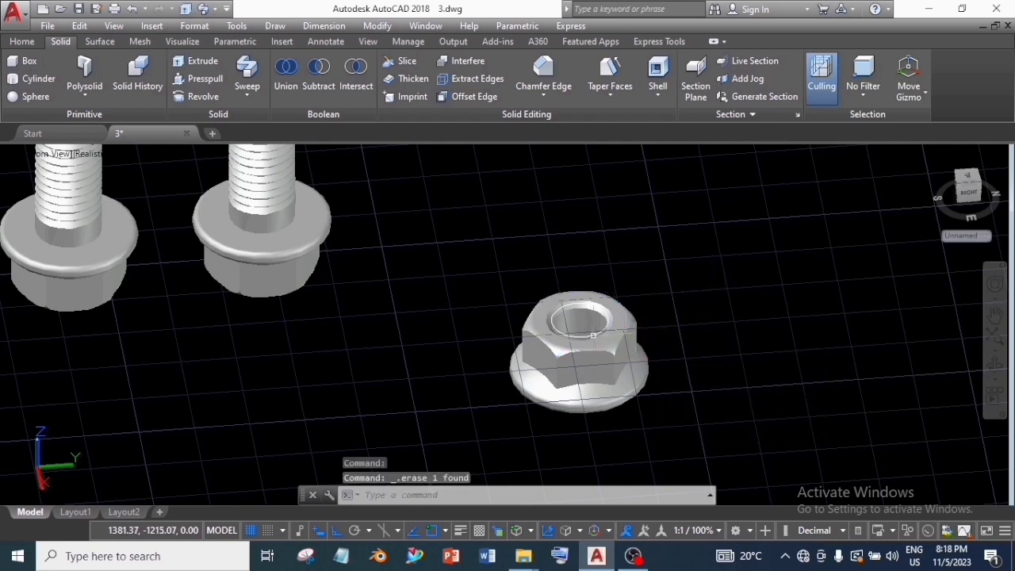
pyautogui.click(592, 334)
pyautogui.press('Delete')
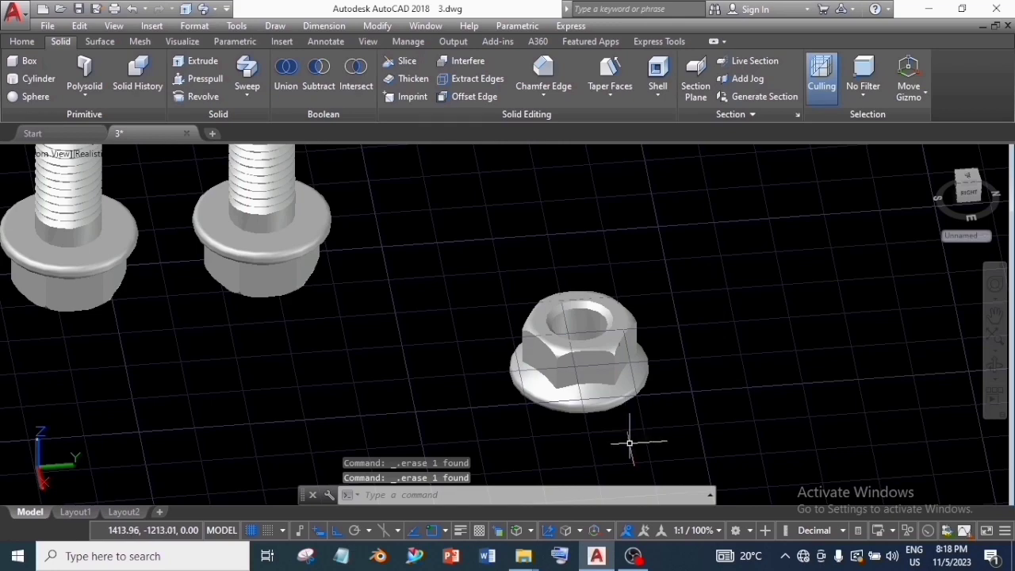
# - Move the flange nut by its hole centre onto the flange centre of the nearest bolt
pyautogui.scroll(-2, 629, 443)
pyautogui.moveTo(628, 446); pyautogui.dragTo(588, 434, button='middle')
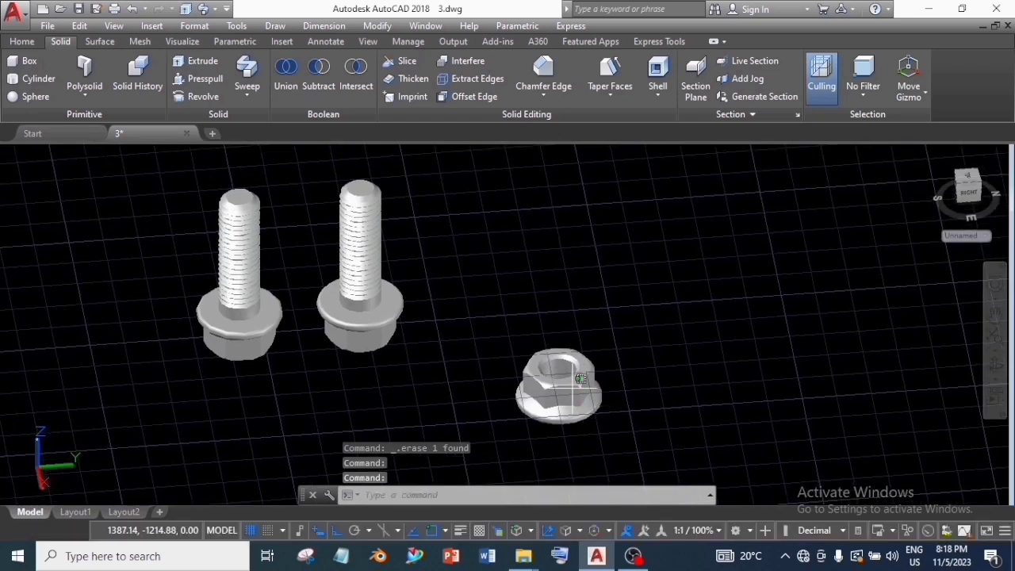
pyautogui.click(581, 379)
pyautogui.click(23, 42)
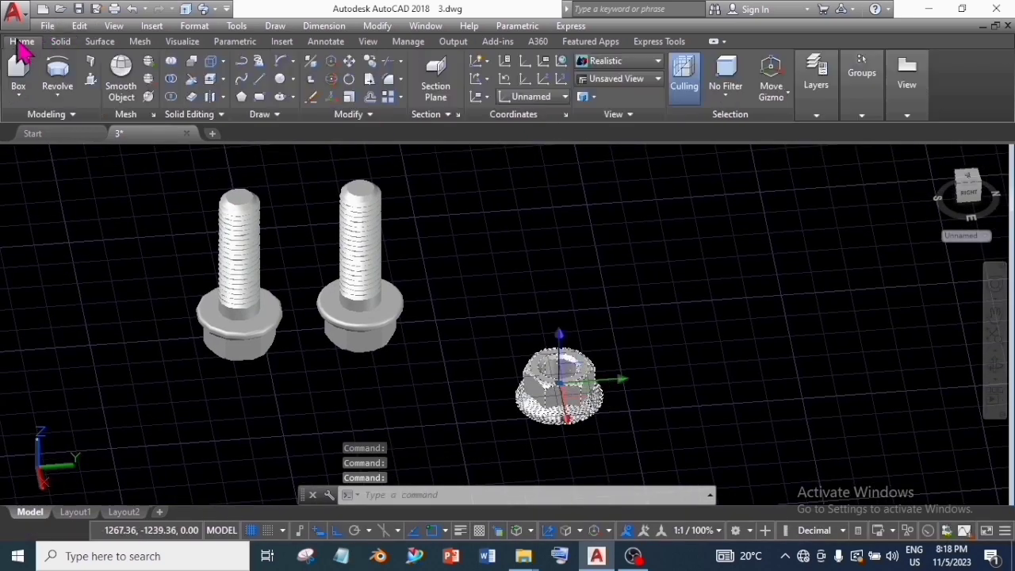
pyautogui.click(349, 63)
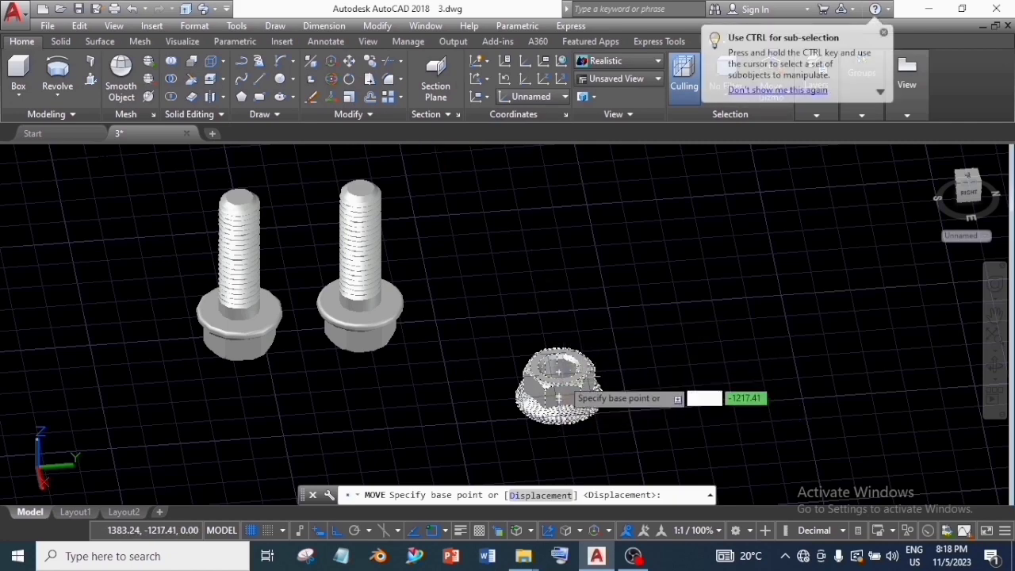
pyautogui.click(560, 368)
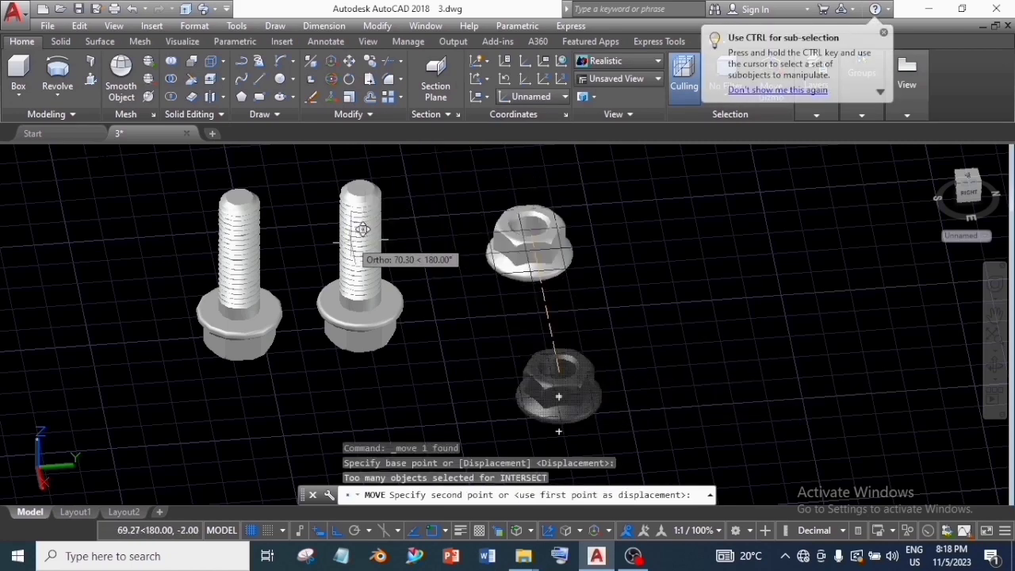
pyautogui.click(360, 311)
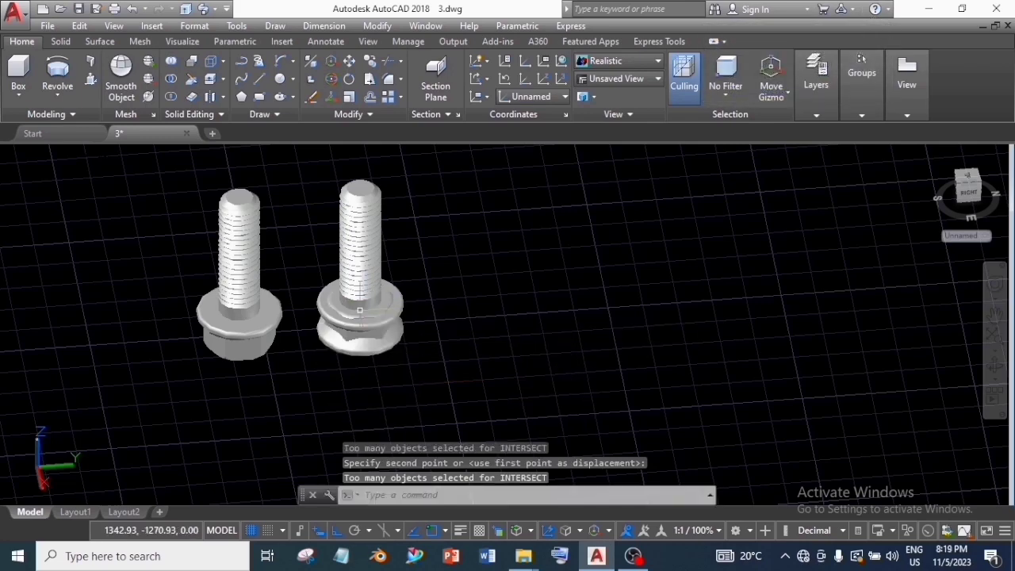
# - Raise the nut about 23.5 units along the Z axis so it surrounds the bolt's threaded shank
pyautogui.click(369, 349)
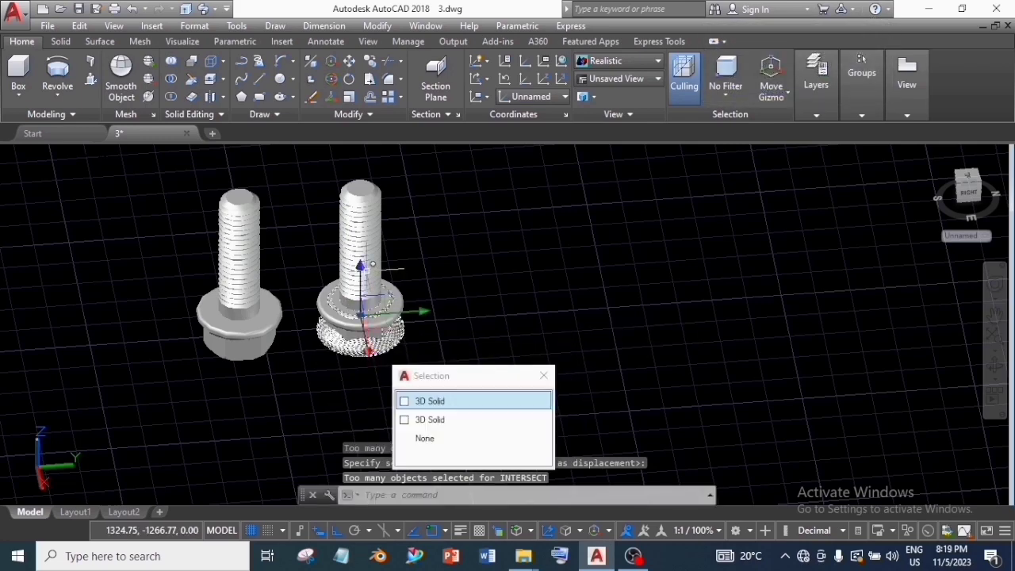
pyautogui.click(362, 279)
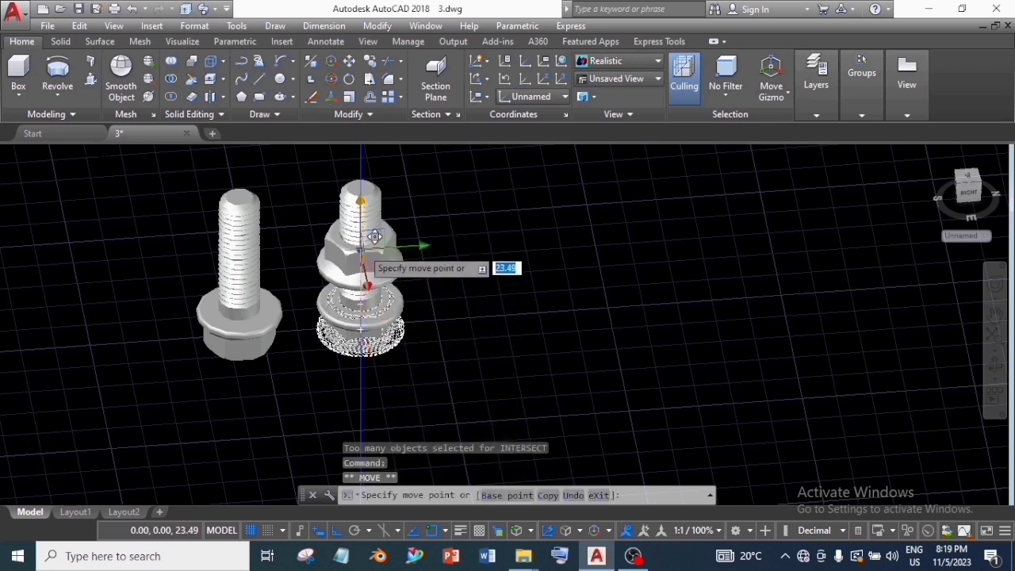
pyautogui.click(373, 236)
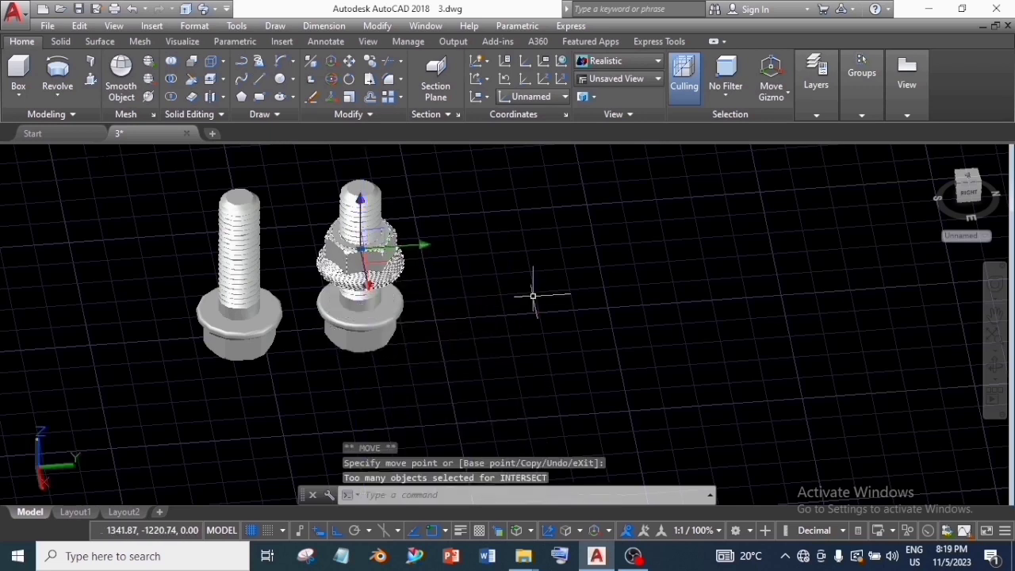
pyautogui.press('Escape')
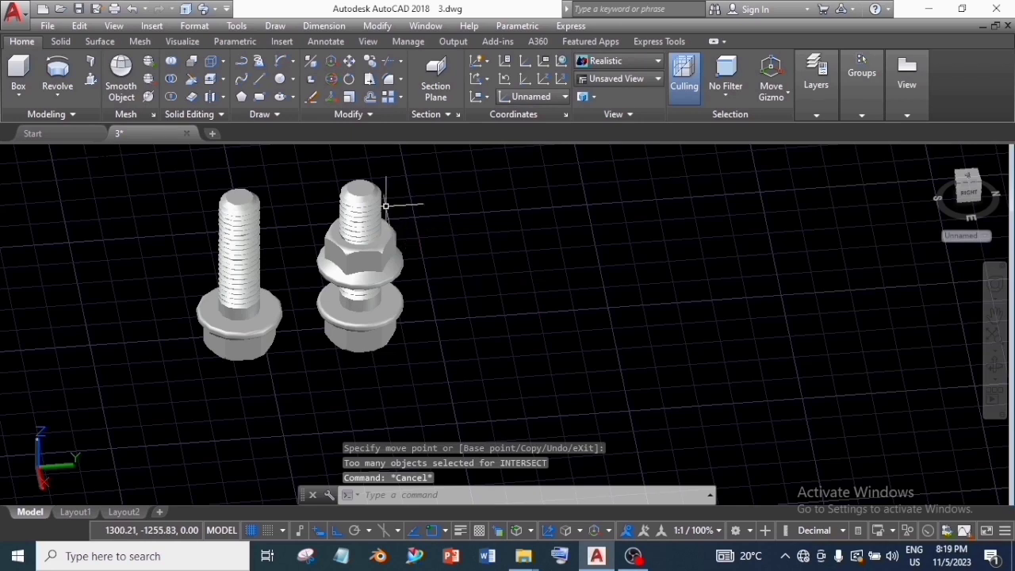
# - Subtract the bolt from the nut to cut internal threads in its hole
pyautogui.click(174, 84)
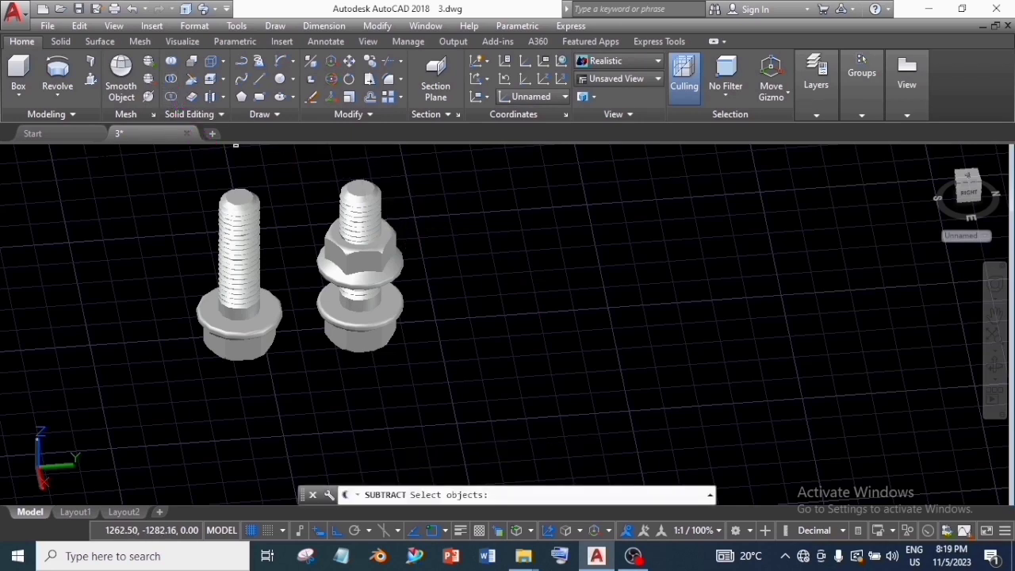
pyautogui.click(365, 276)
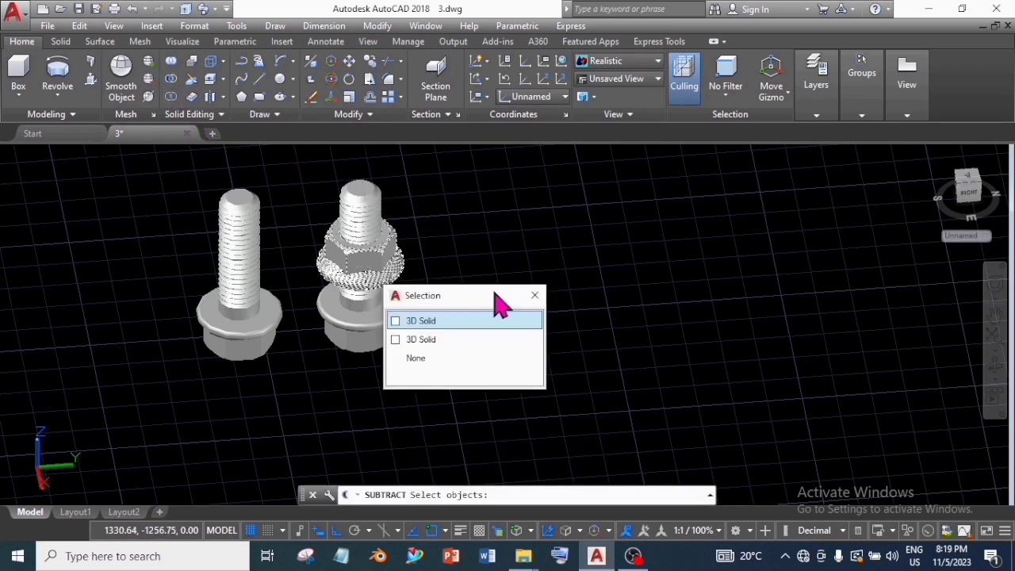
pyautogui.click(498, 320)
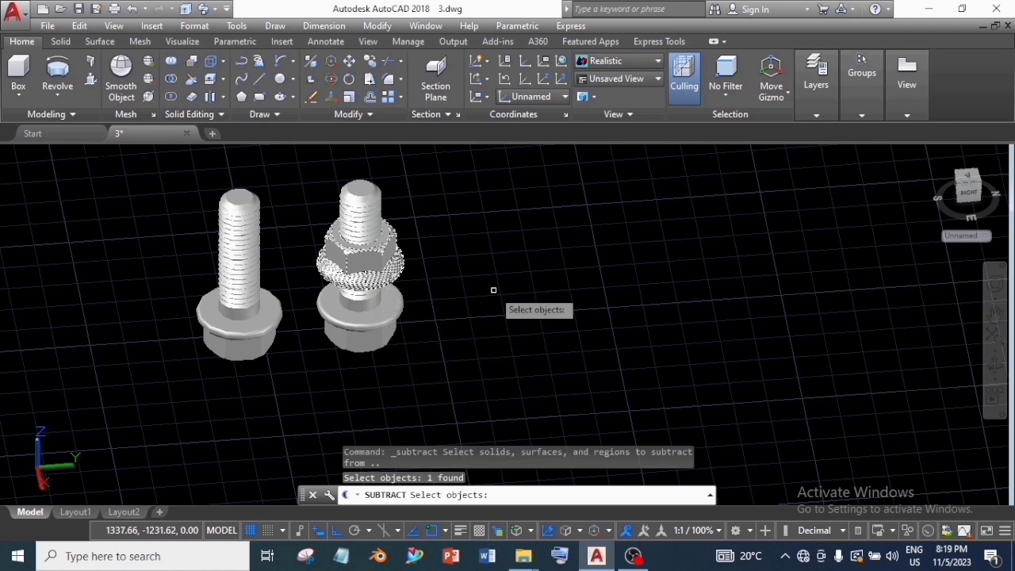
pyautogui.click(390, 336)
pyautogui.press('Return')
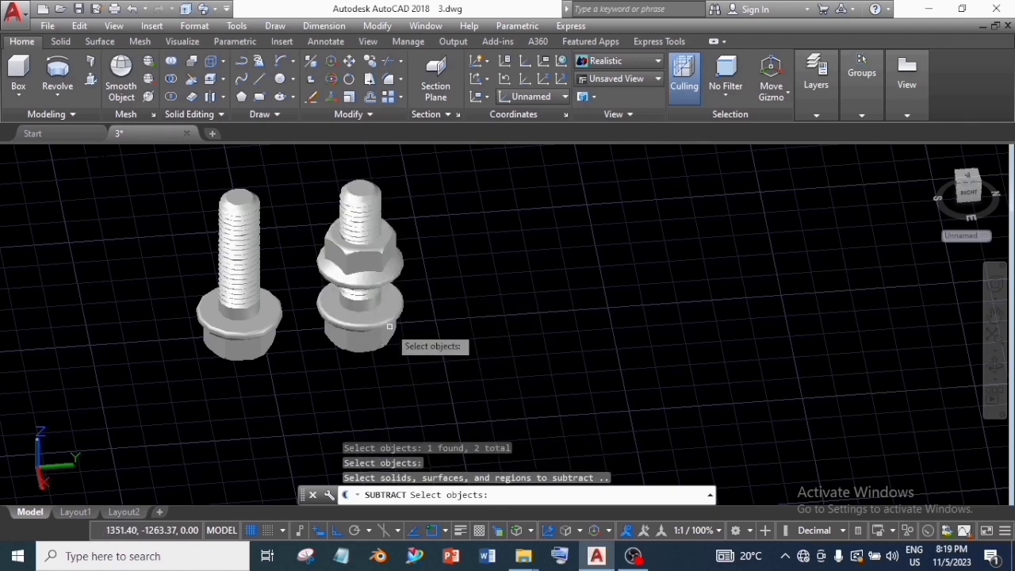
pyautogui.press('Return')
pyautogui.press('Return')
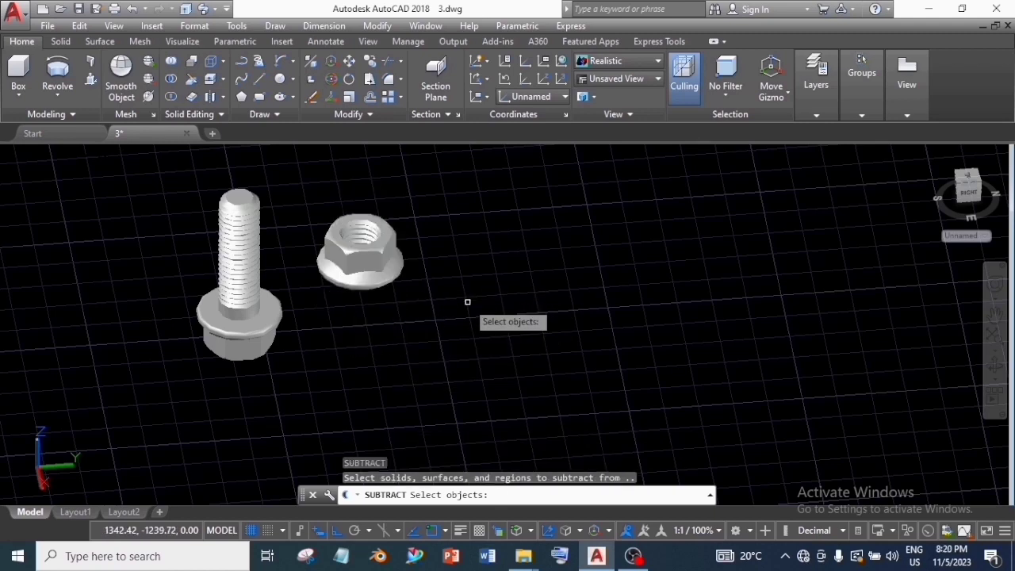
pyautogui.press('Escape')
# - Open the materials browser and apply the Machined 02 metal from the Autodesk Library to the nut, then close the browser
pyautogui.moveTo(471, 324); pyautogui.dragTo(553, 363, button='middle')
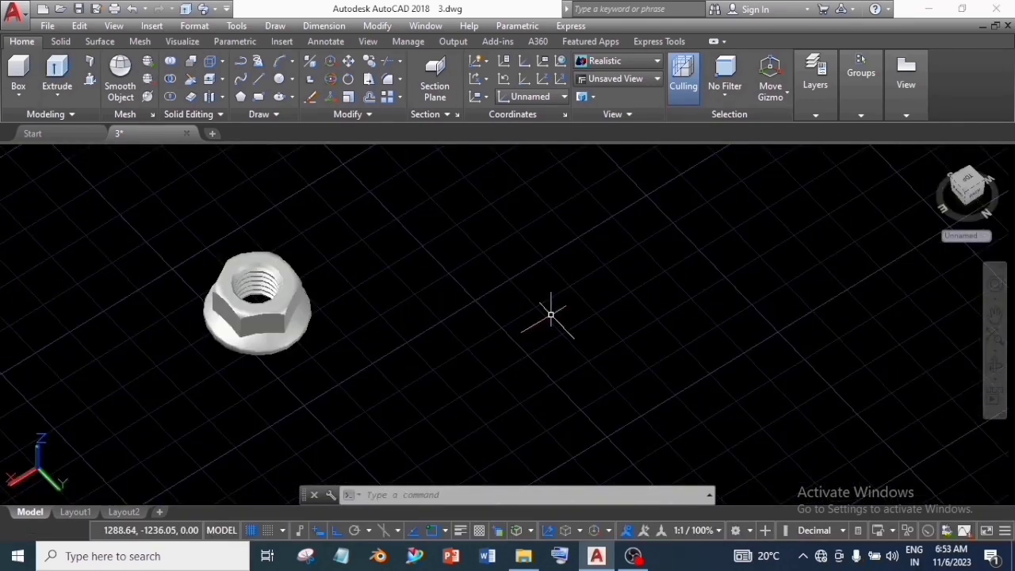
pyautogui.write('t')
pyautogui.press('Return')
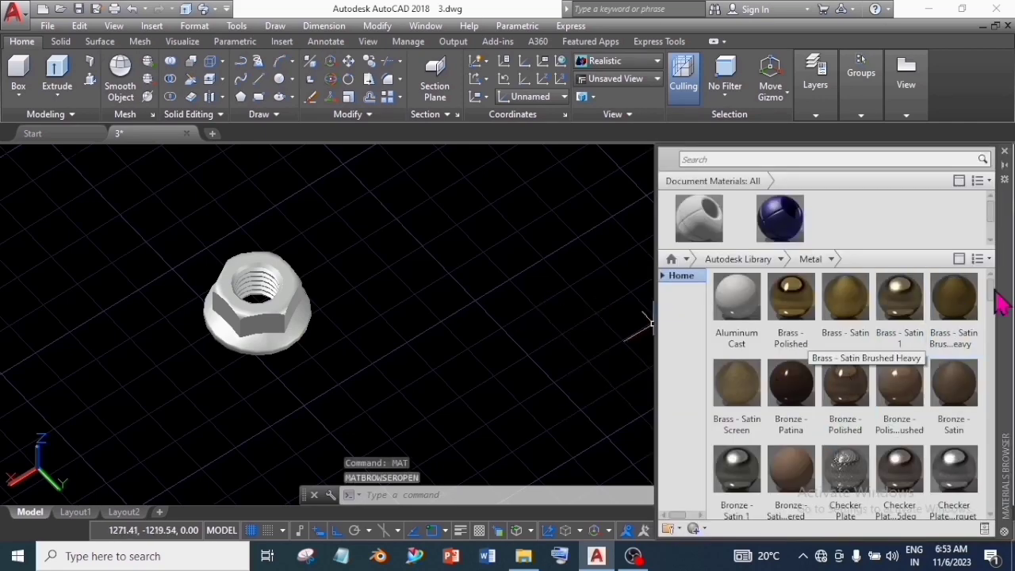
pyautogui.moveTo(996, 291); pyautogui.dragTo(1011, 477)
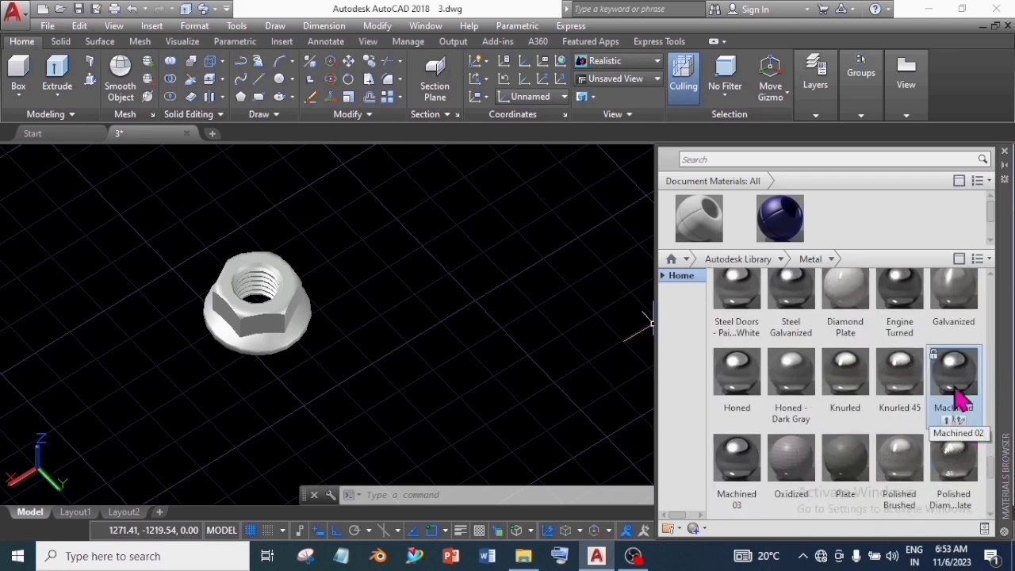
pyautogui.moveTo(228, 285)
pyautogui.mouseDown()
pyautogui.moveTo(218, 282)
pyautogui.moveTo(230, 297)
pyautogui.mouseUp()
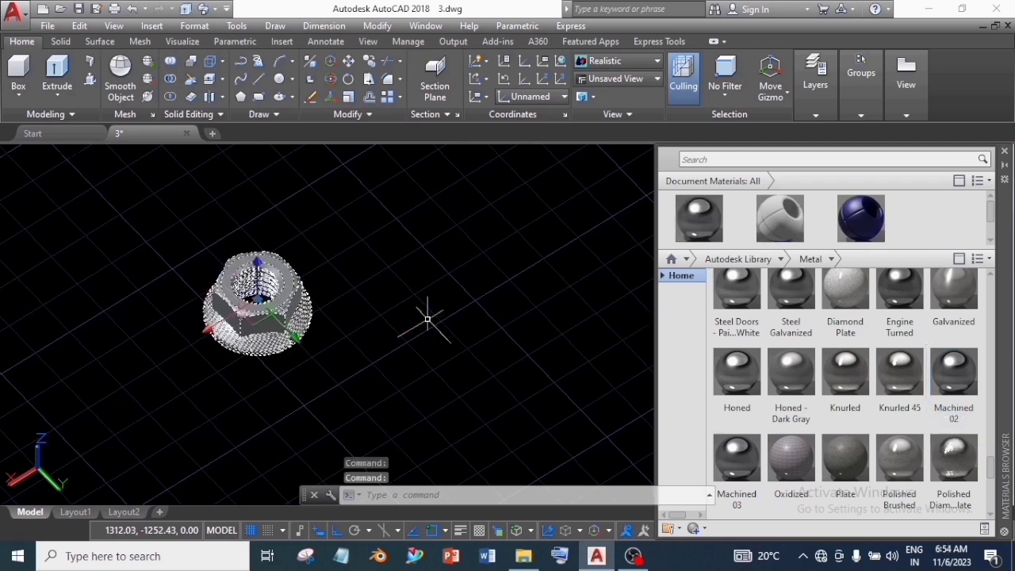
pyautogui.click(1004, 153)
# - Examine the nut's internal threads, hexagonal faces and metal finish up close from several angles
pyautogui.scroll(5, 338, 314)
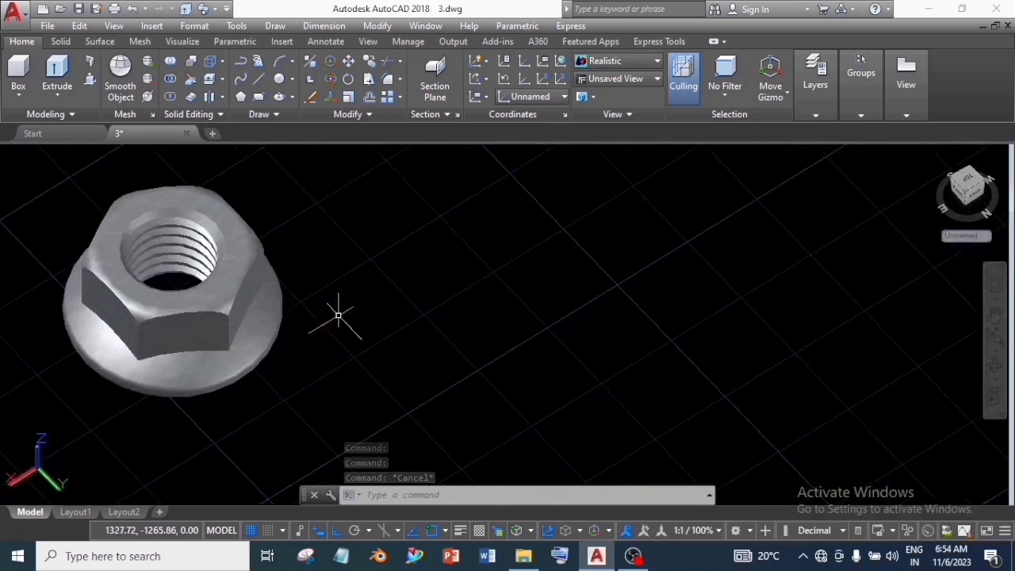
pyautogui.moveTo(341, 309); pyautogui.dragTo(535, 424, button='middle')
pyautogui.keyDown('shift'); pyautogui.moveTo(533, 332); pyautogui.dragTo(531, 403, button='middle'); pyautogui.keyUp('shift')
pyautogui.scroll(3, 525, 367)
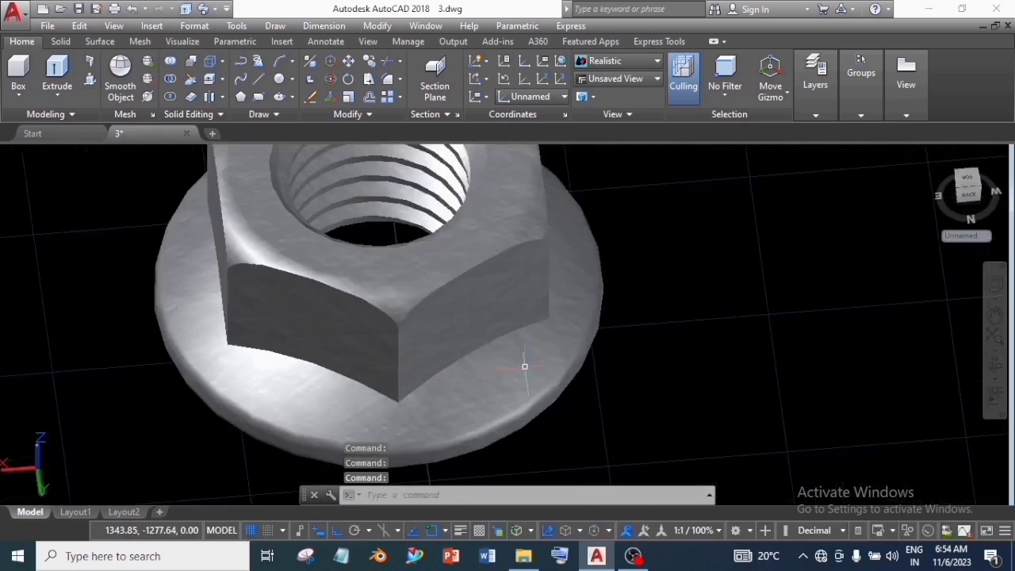
pyautogui.scroll(-2, 524, 339)
pyautogui.moveTo(524, 333); pyautogui.dragTo(507, 362, button='middle')
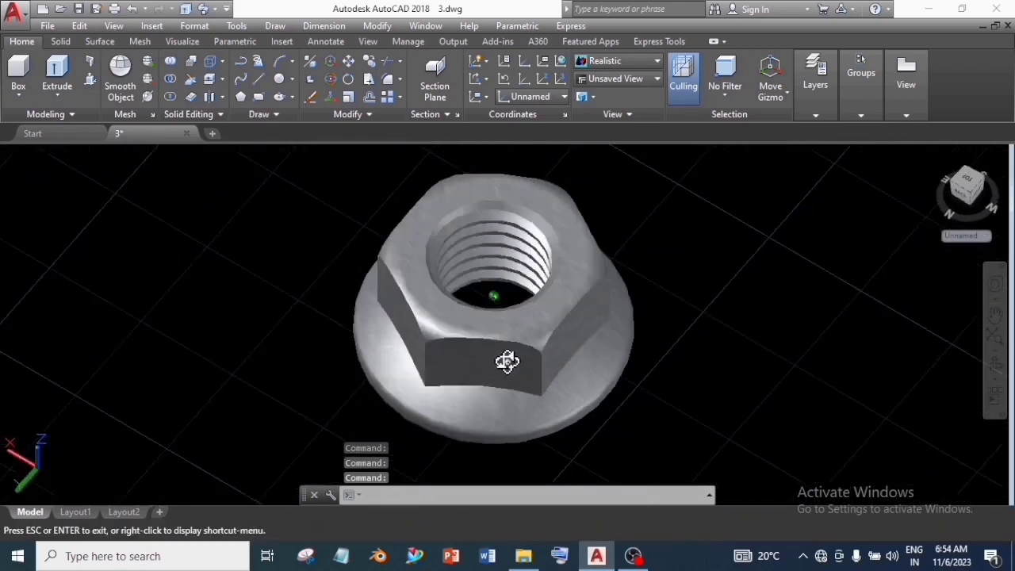